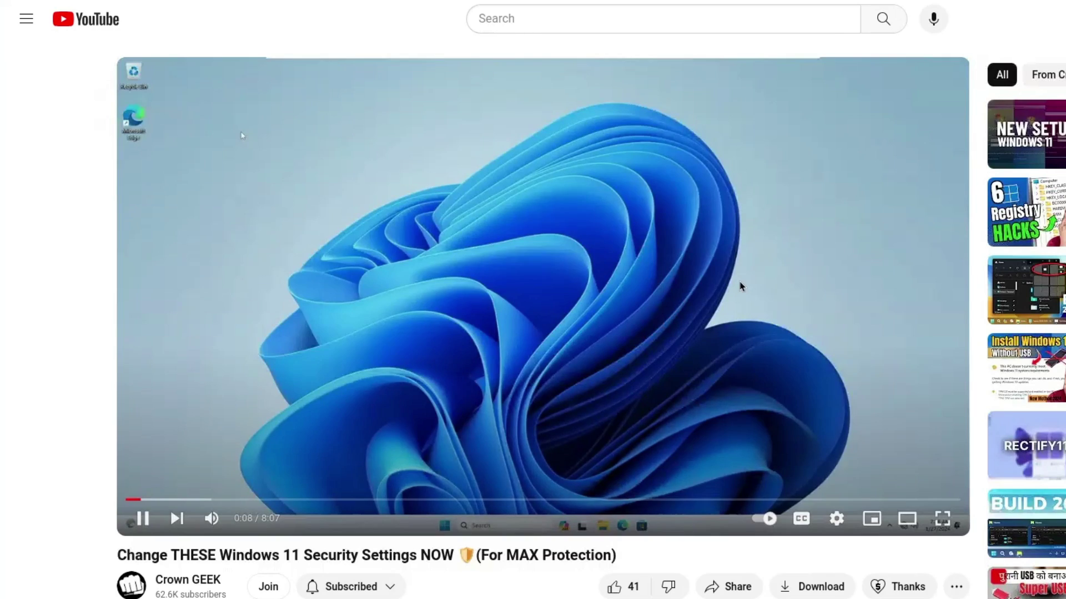
- Browse the channel membership tiers: Special members, King Members and the $2.99 Members tier
{"action": "scroll", "coordinate": [738, 285], "scroll_direction": "down", "scroll_amount": 3}
{"action": "left_click", "coordinate": [268, 410]}
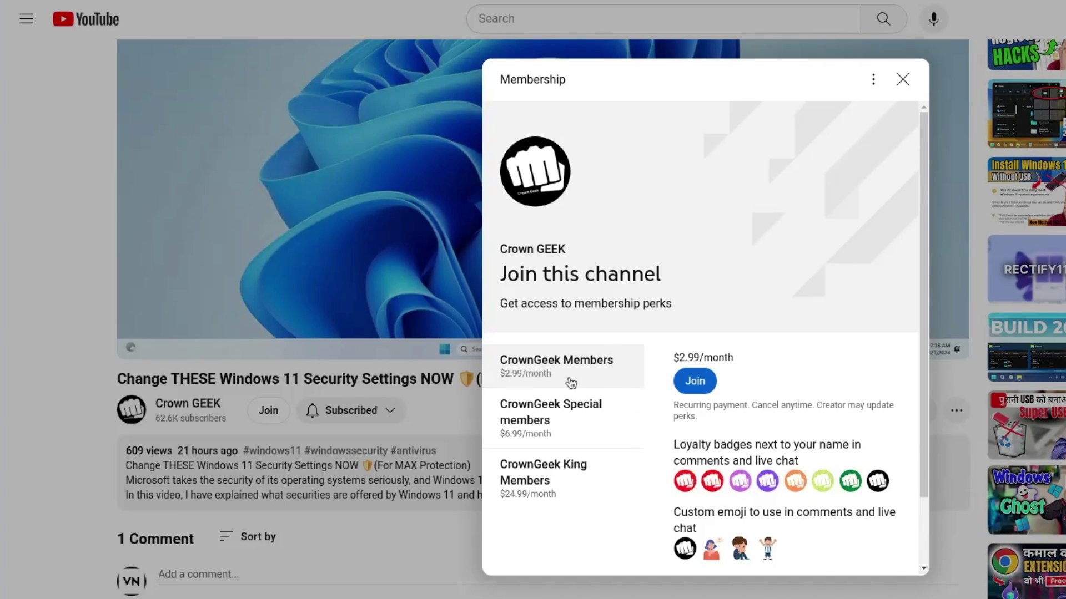
{"action": "left_click", "coordinate": [550, 416]}
{"action": "left_click", "coordinate": [542, 483]}
{"action": "scroll", "coordinate": [726, 502], "scroll_direction": "down", "scroll_amount": 2}
{"action": "left_click_drag", "start_coordinate": [814, 474], "coordinate": [674, 475]}
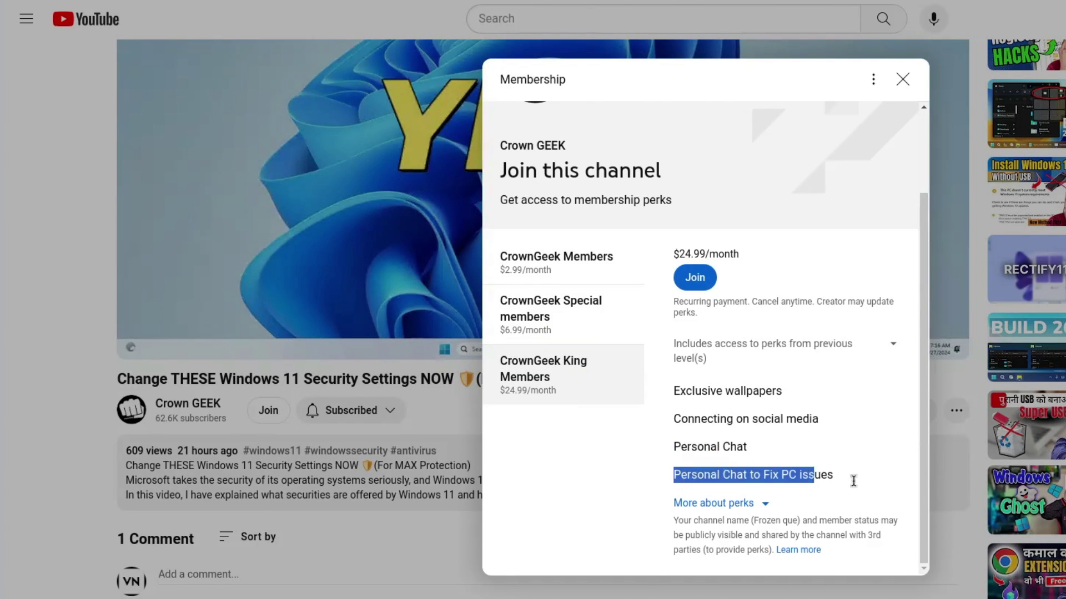
{"action": "left_click", "coordinate": [780, 407]}
{"action": "left_click", "coordinate": [580, 298]}
{"action": "left_click", "coordinate": [551, 280]}
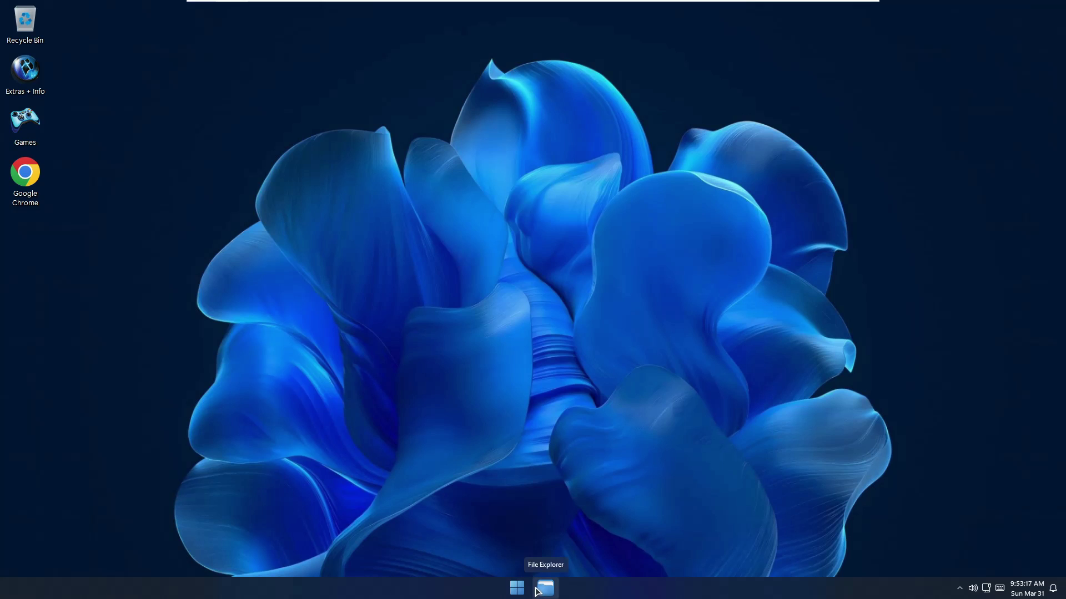
- In the Start menu, expand the Accessibility, Apps and Games folders
{"action": "left_click", "coordinate": [518, 591]}
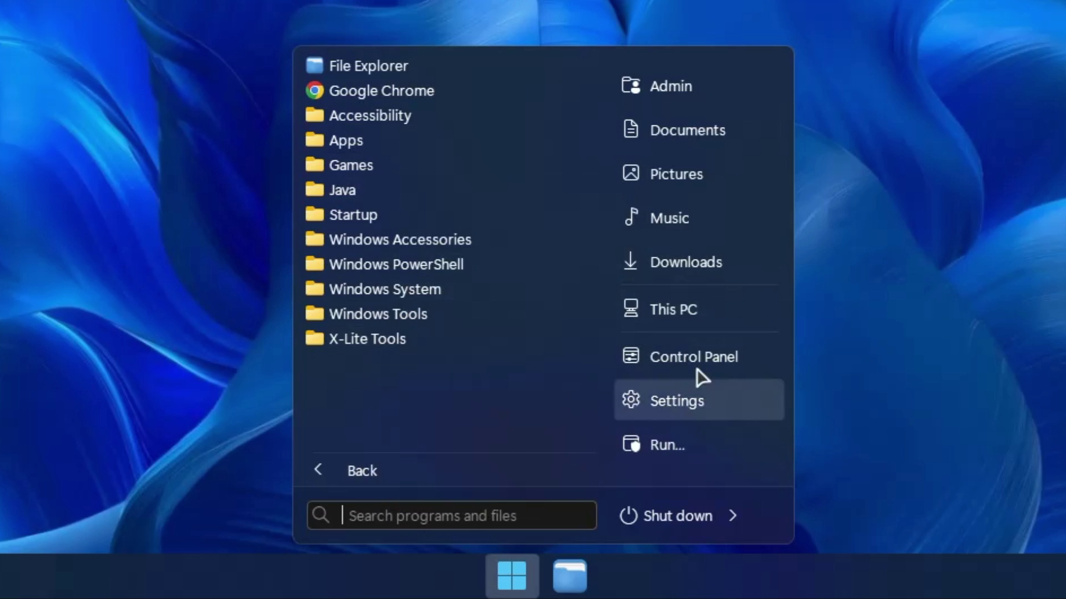
{"action": "left_click", "coordinate": [358, 121]}
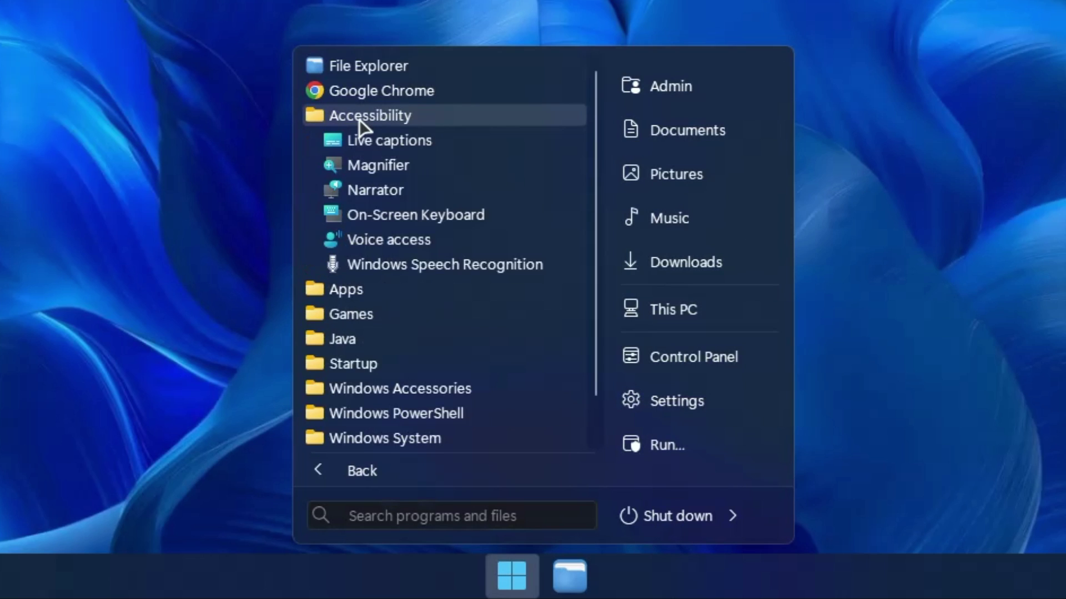
{"action": "left_click", "coordinate": [361, 290]}
{"action": "scroll", "coordinate": [388, 331], "scroll_direction": "down", "scroll_amount": 2}
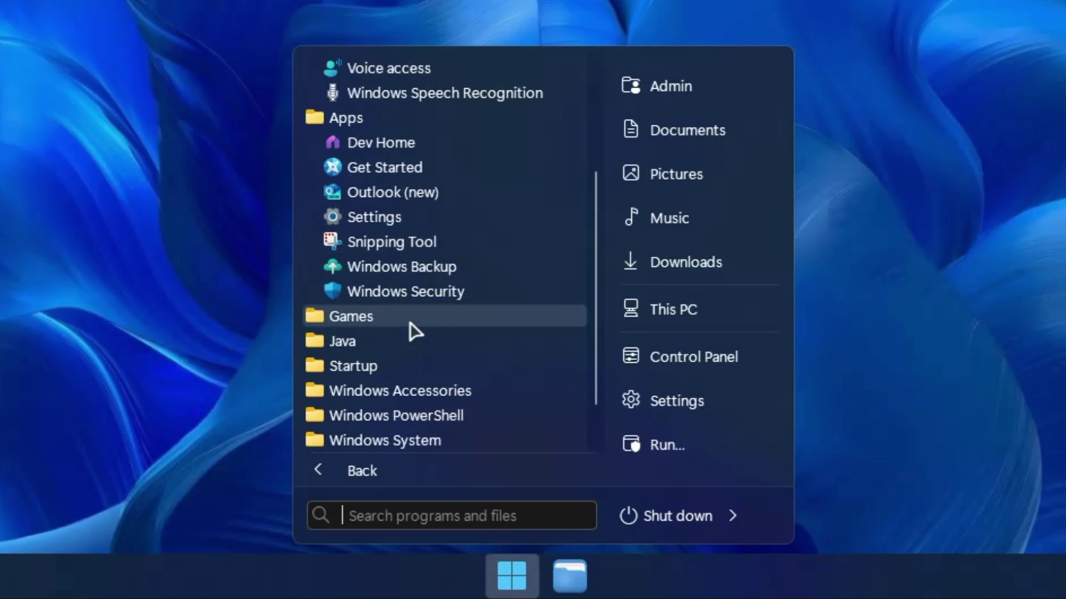
{"action": "left_click", "coordinate": [375, 321]}
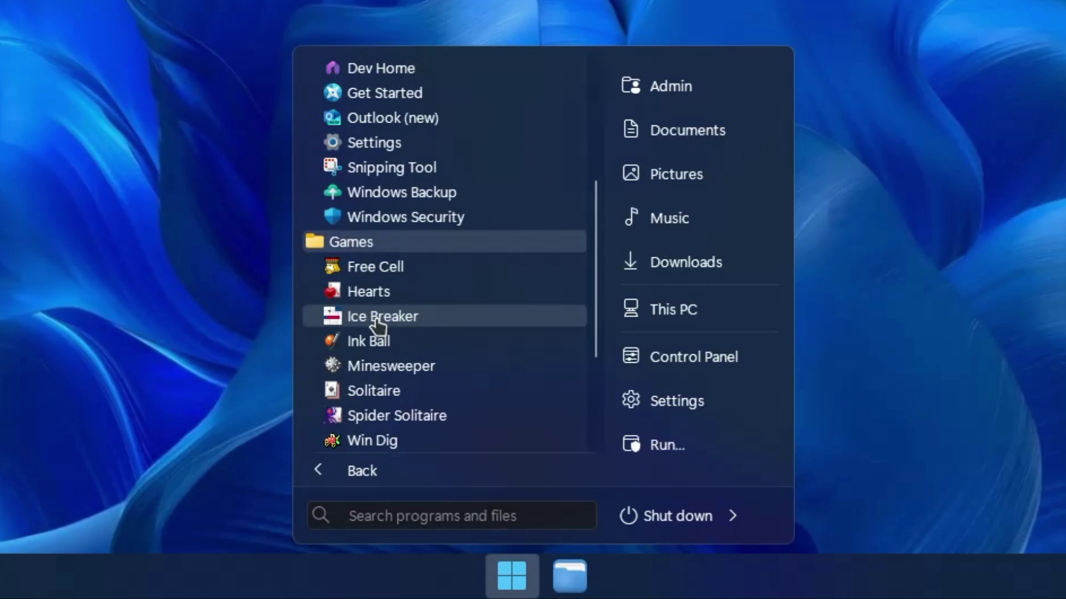
{"action": "scroll", "coordinate": [391, 277], "scroll_direction": "down", "scroll_amount": 1}
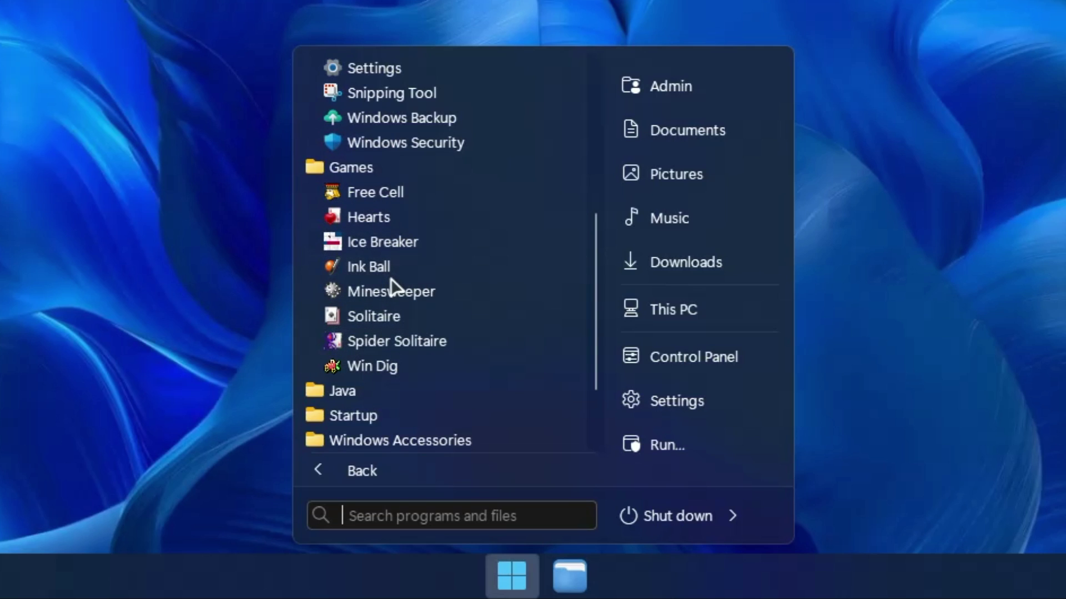
- Expand the Startup, Windows Accessories, PowerShell, Windows Tools and X-Lite Tools folders, then close Start
{"action": "scroll", "coordinate": [409, 257], "scroll_direction": "down", "scroll_amount": 3}
{"action": "left_click", "coordinate": [366, 322]}
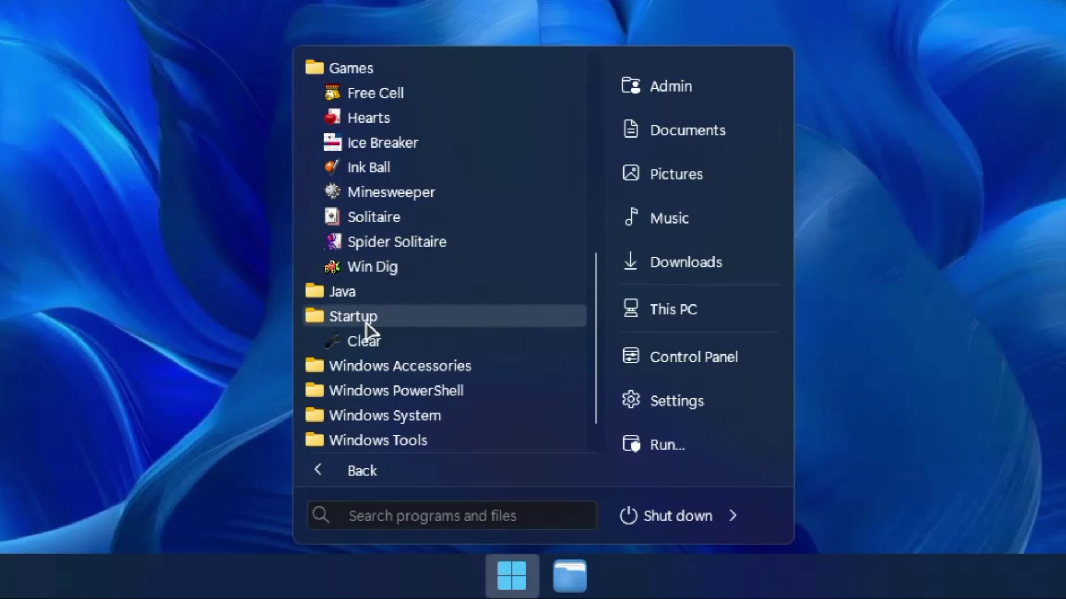
{"action": "left_click", "coordinate": [395, 368]}
{"action": "scroll", "coordinate": [383, 283], "scroll_direction": "down", "scroll_amount": 3}
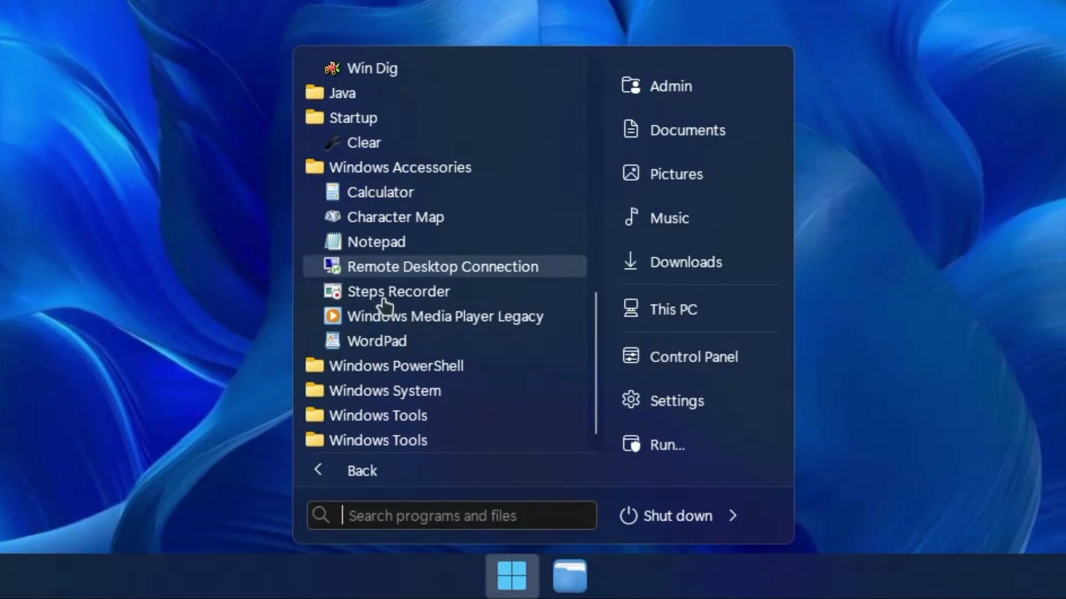
{"action": "left_click", "coordinate": [381, 367]}
{"action": "scroll", "coordinate": [387, 371], "scroll_direction": "down", "scroll_amount": 2}
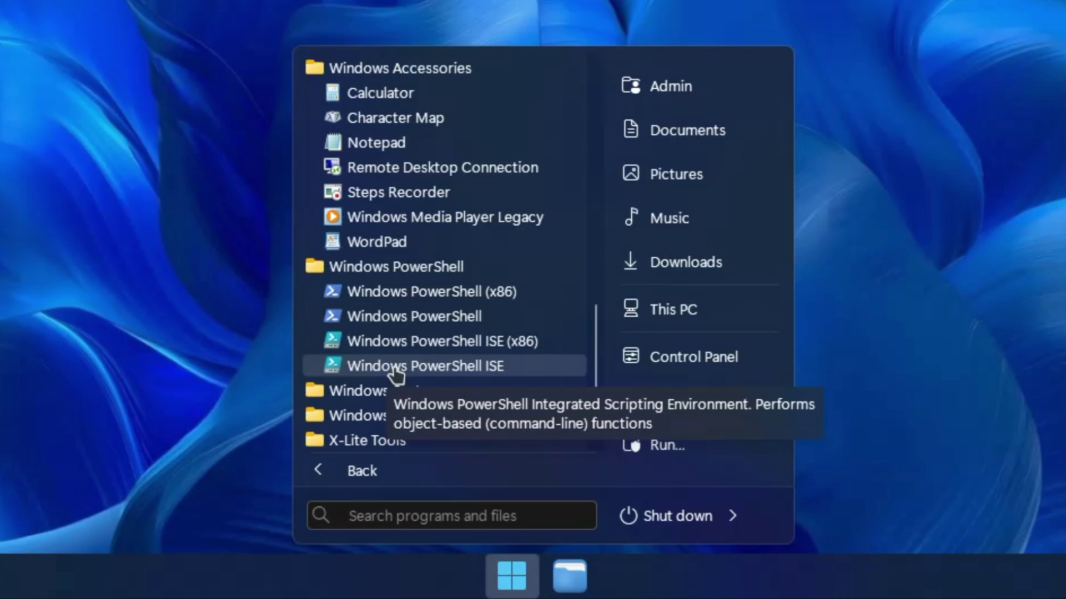
{"action": "left_click", "coordinate": [423, 414]}
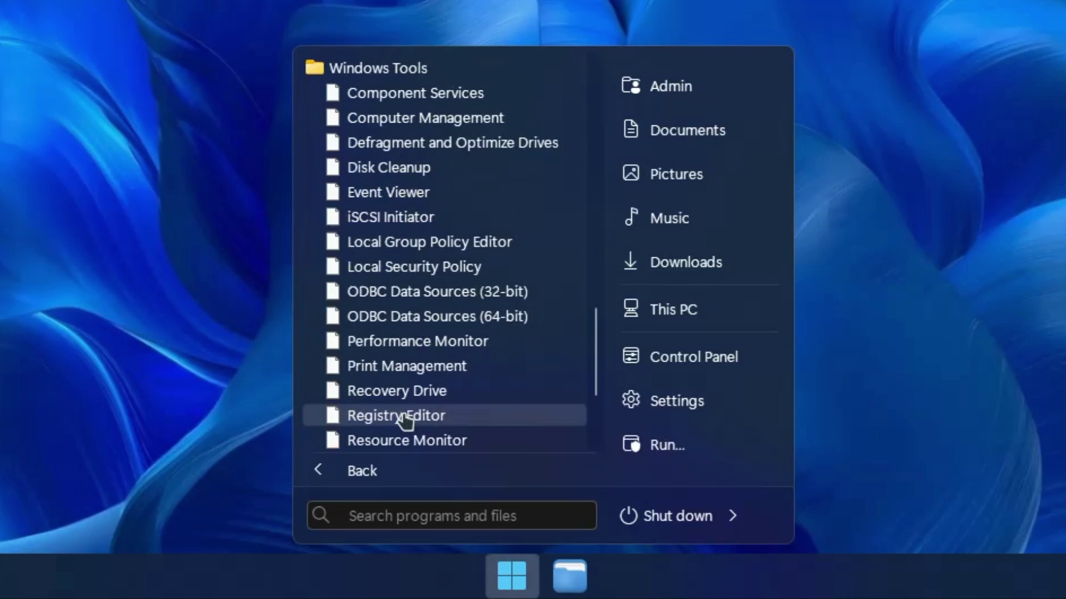
{"action": "scroll", "coordinate": [423, 349], "scroll_direction": "down", "scroll_amount": 3}
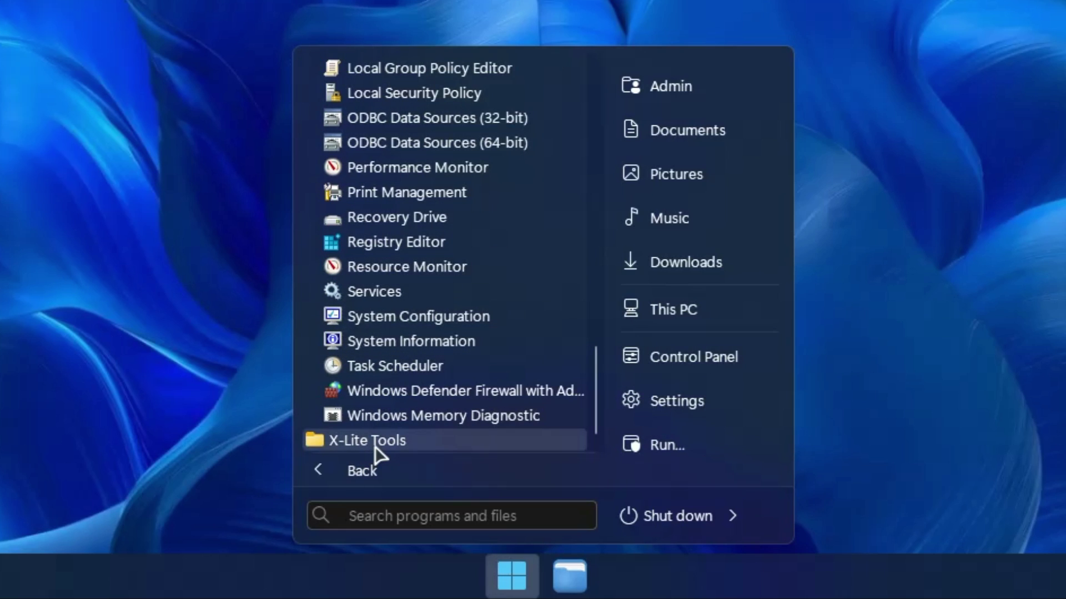
{"action": "left_click", "coordinate": [403, 444]}
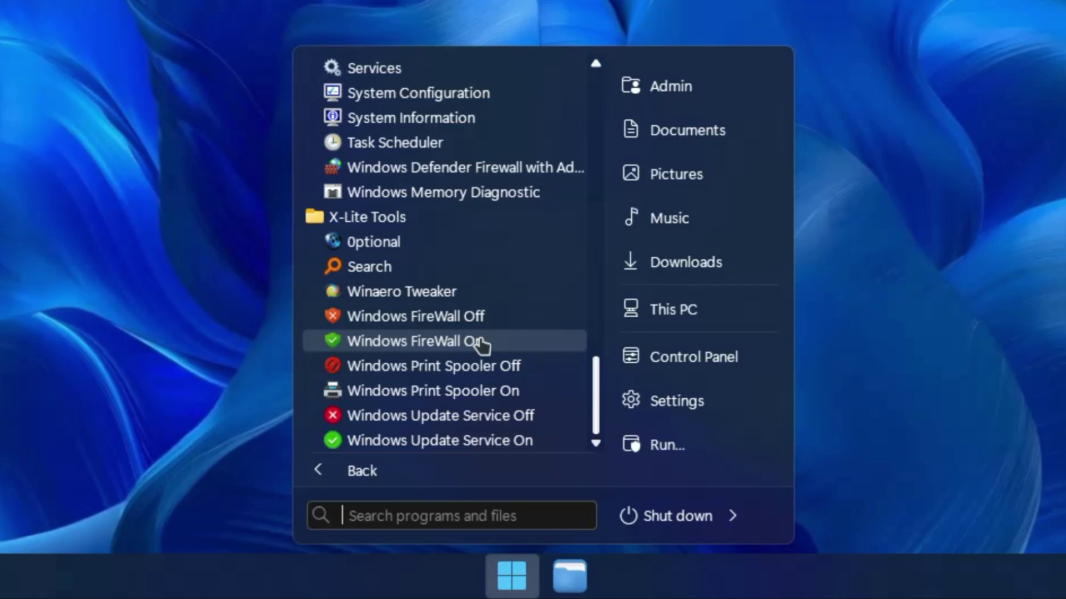
{"action": "left_click", "coordinate": [888, 311]}
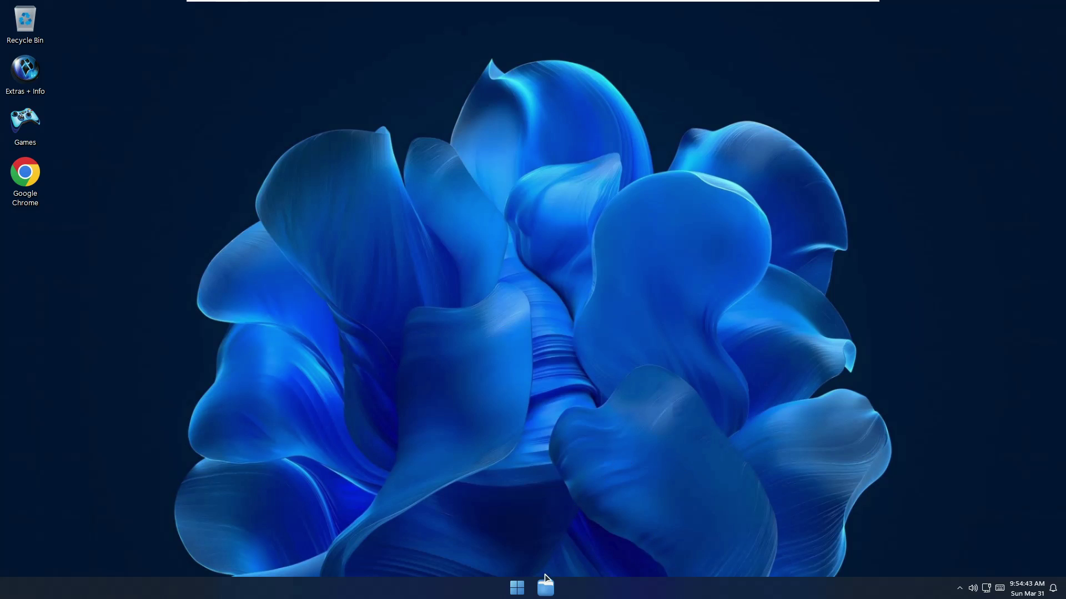
- Glance at This PC, then review the desktop menu's Command Prompt, Restart Explorer and Safe Mode submenus
{"action": "left_click", "coordinate": [546, 587]}
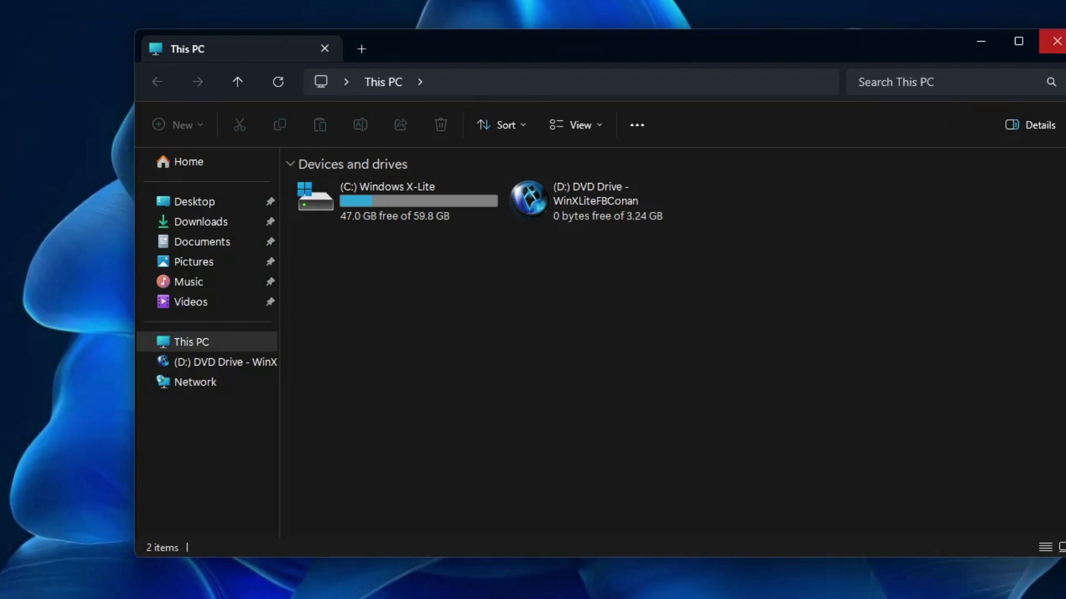
{"action": "left_click", "coordinate": [1056, 41]}
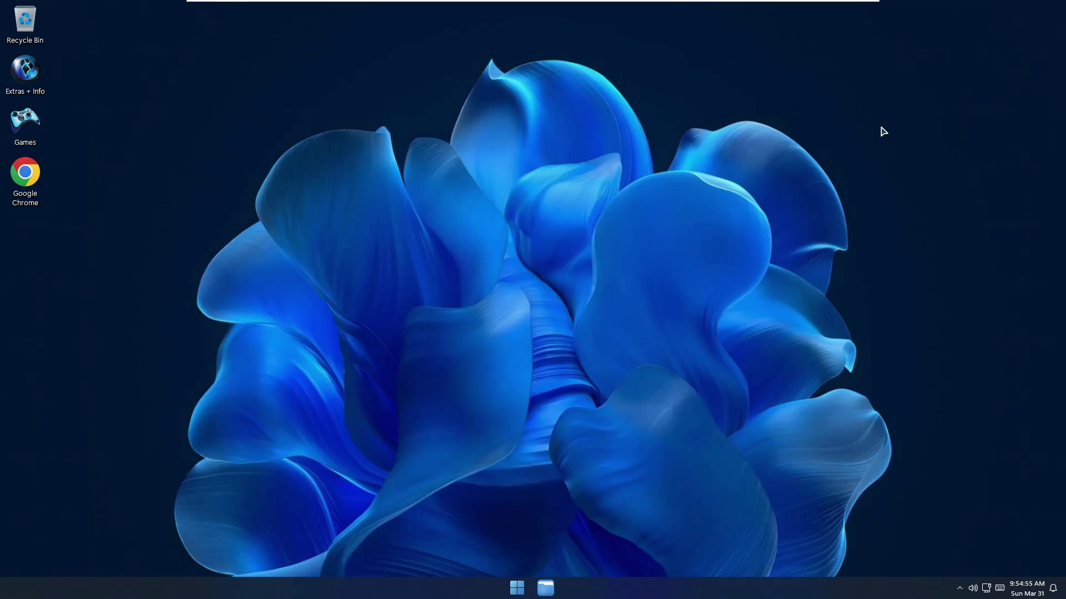
{"action": "right_click", "coordinate": [491, 222]}
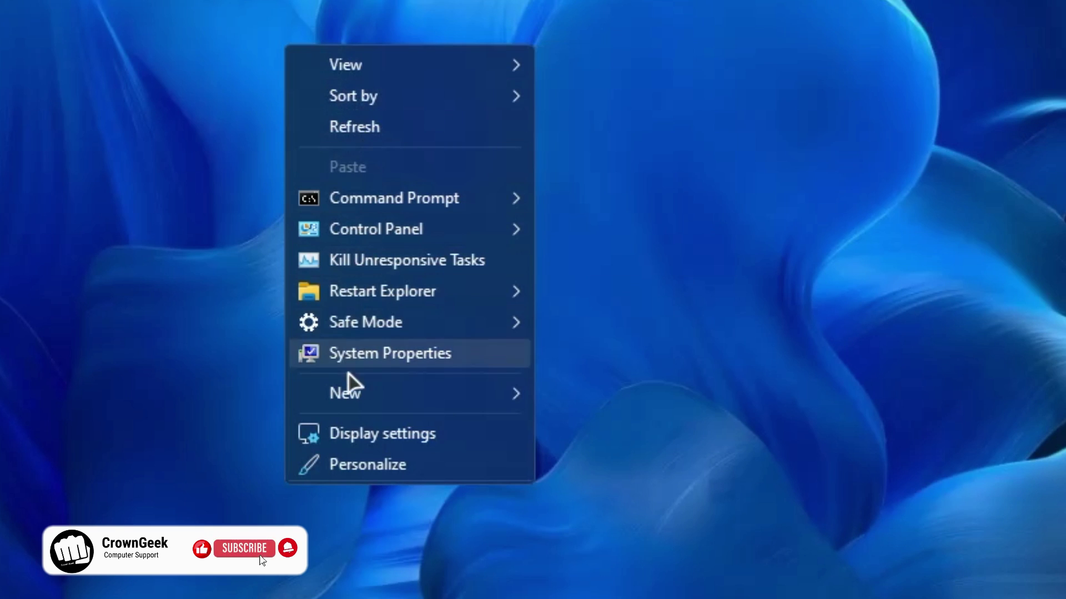
{"action": "mouse_move", "coordinate": [553, 232]}
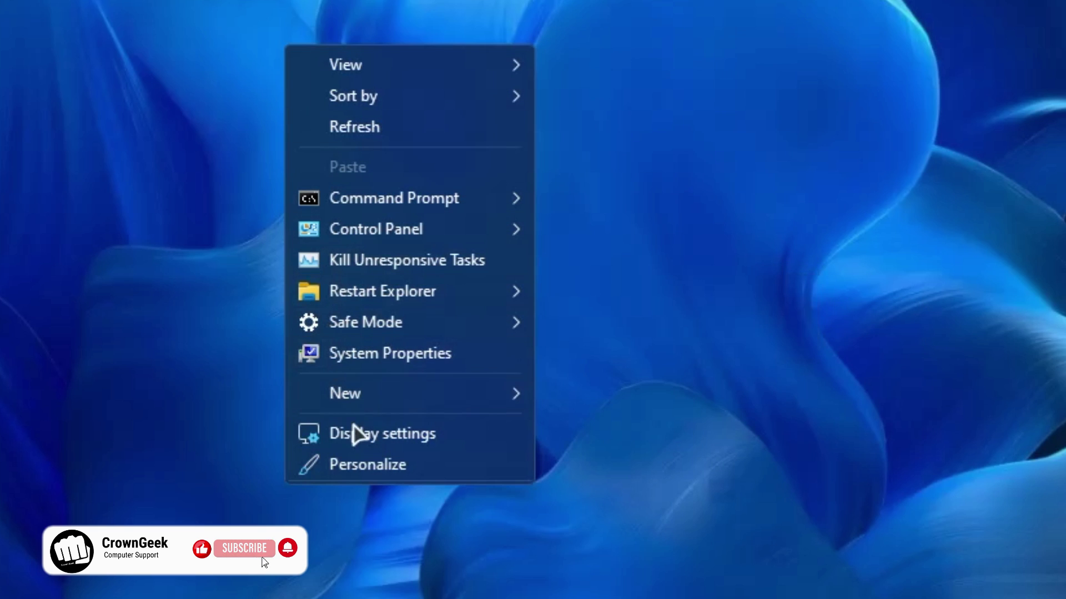
{"action": "mouse_move", "coordinate": [407, 238]}
{"action": "mouse_move", "coordinate": [381, 209]}
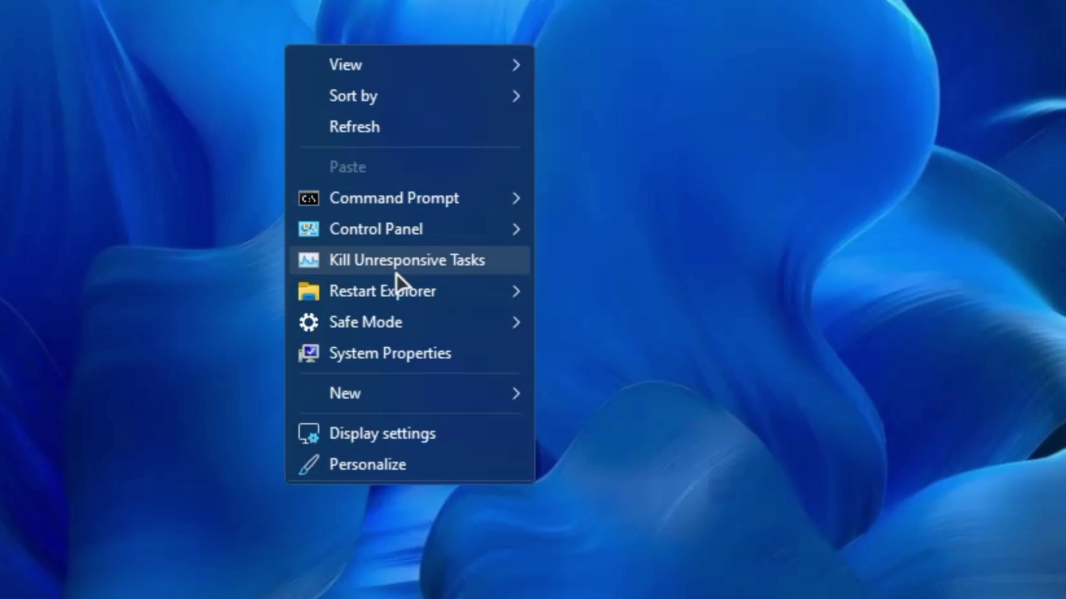
{"action": "mouse_move", "coordinate": [397, 290]}
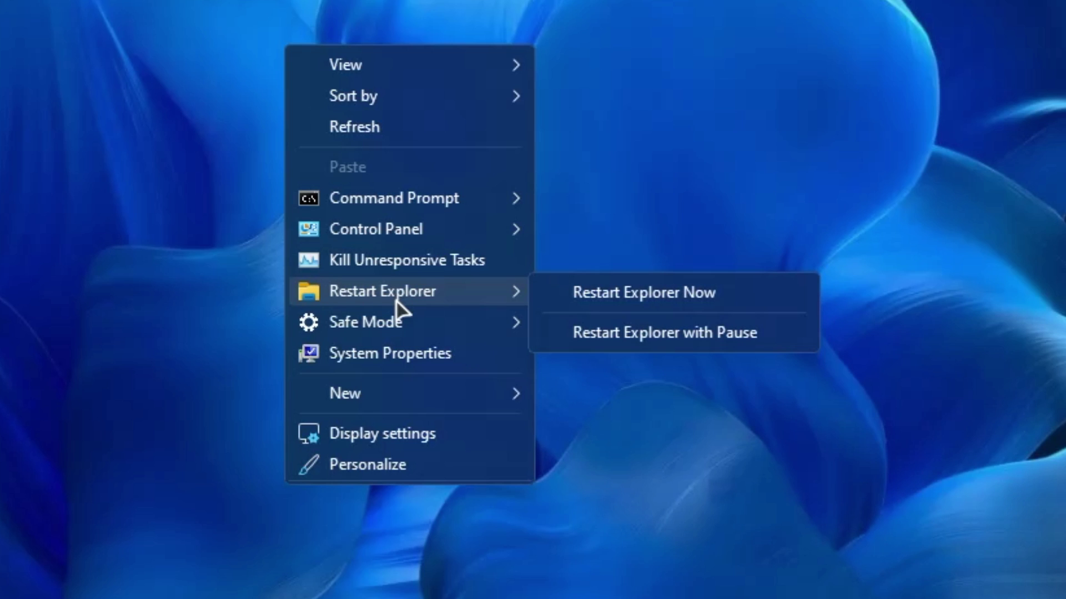
{"action": "mouse_move", "coordinate": [366, 332]}
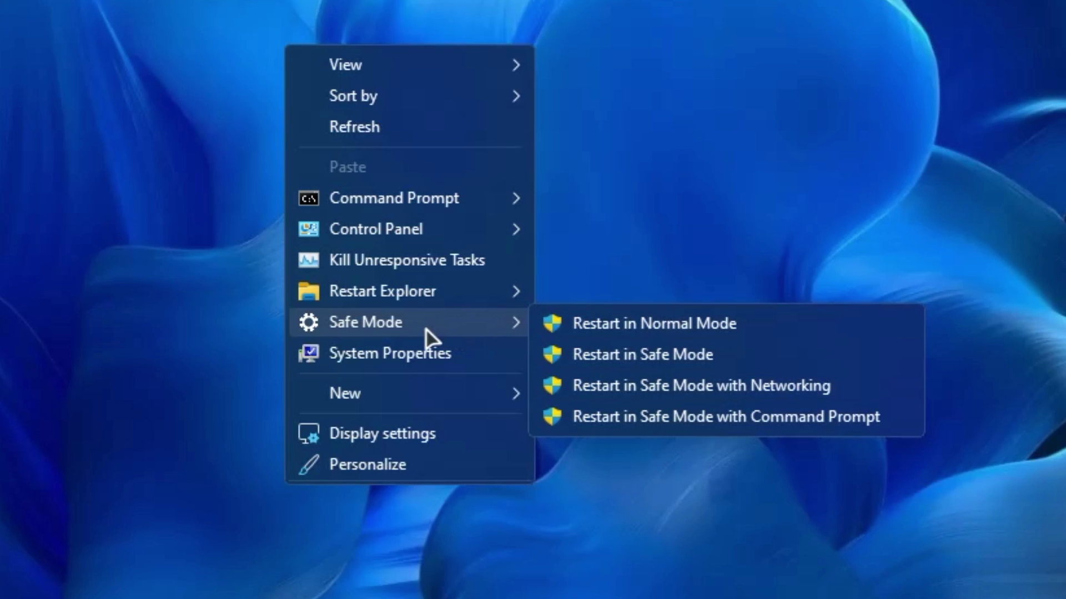
- Open System Properties, centre its window, then bring up the desktop context menu twice more
{"action": "left_click", "coordinate": [401, 356]}
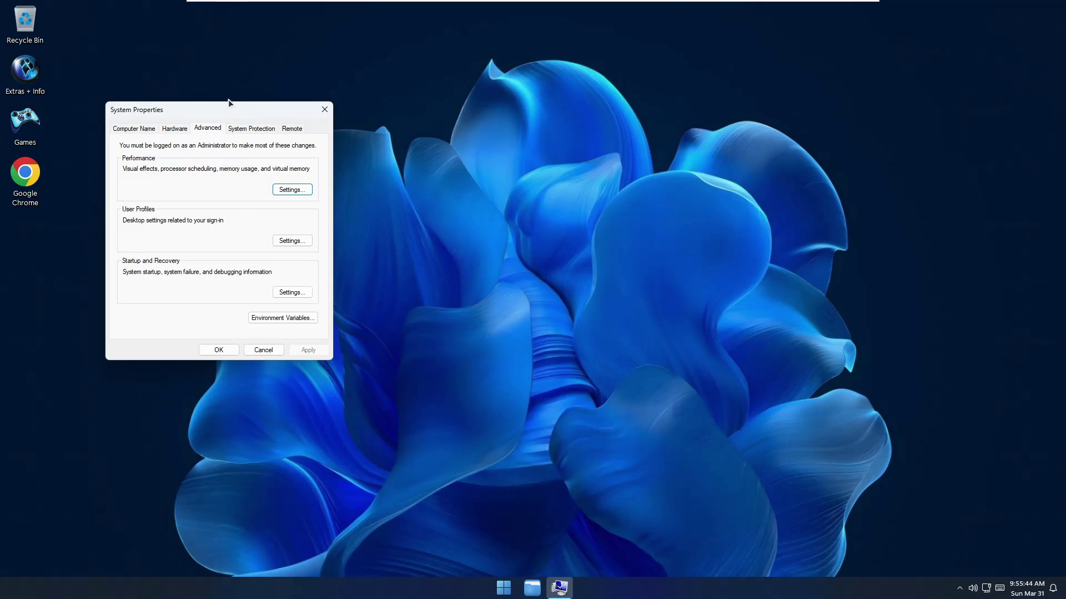
{"action": "left_click_drag", "start_coordinate": [228, 99], "coordinate": [570, 149]}
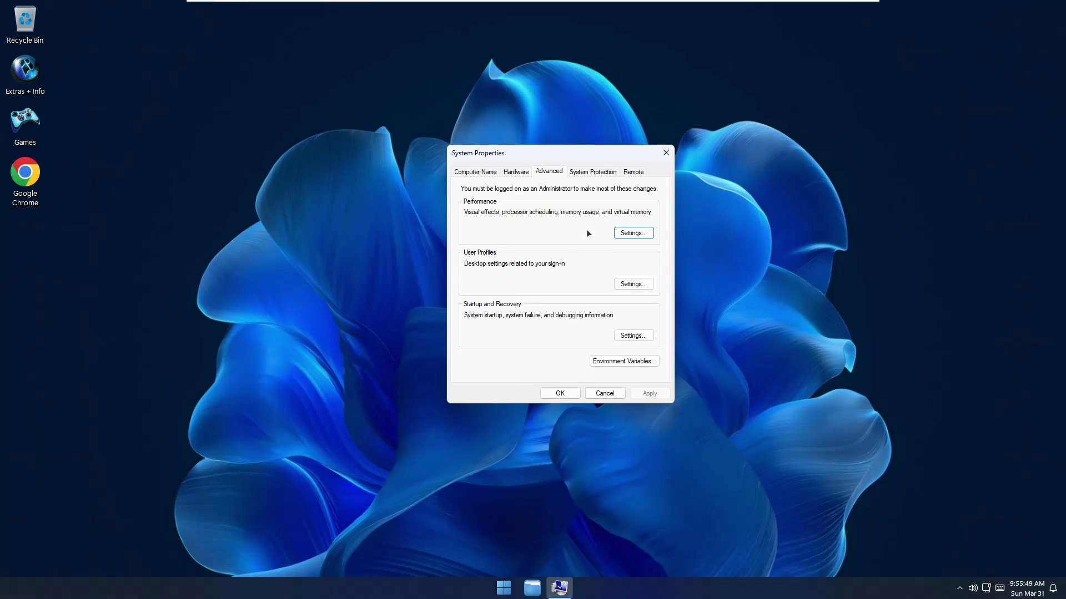
{"action": "right_click", "coordinate": [550, 260]}
{"action": "mouse_move", "coordinate": [574, 409]}
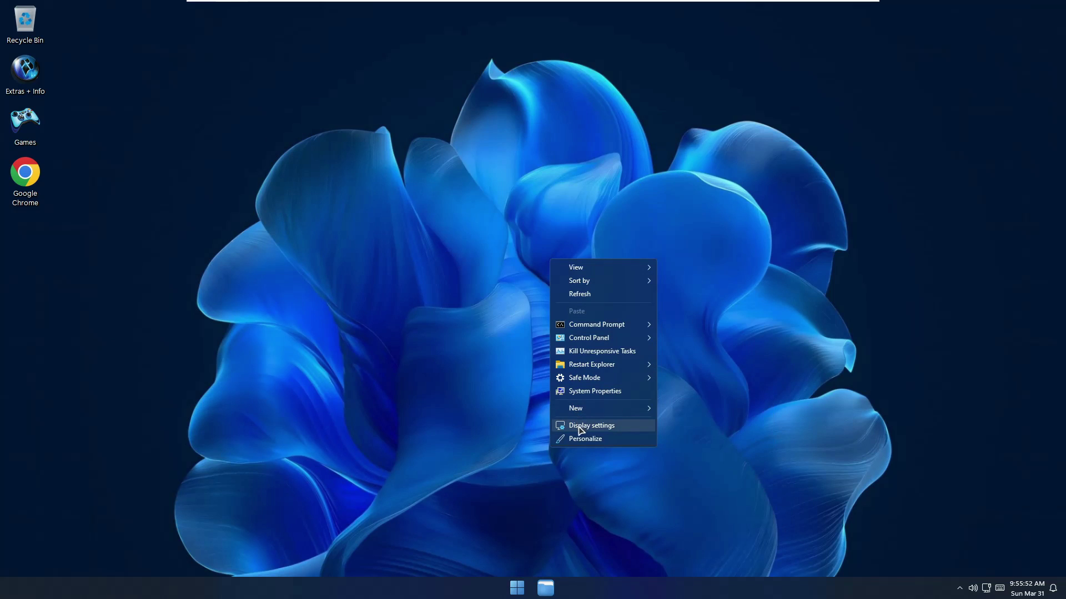
{"action": "right_click", "coordinate": [465, 246]}
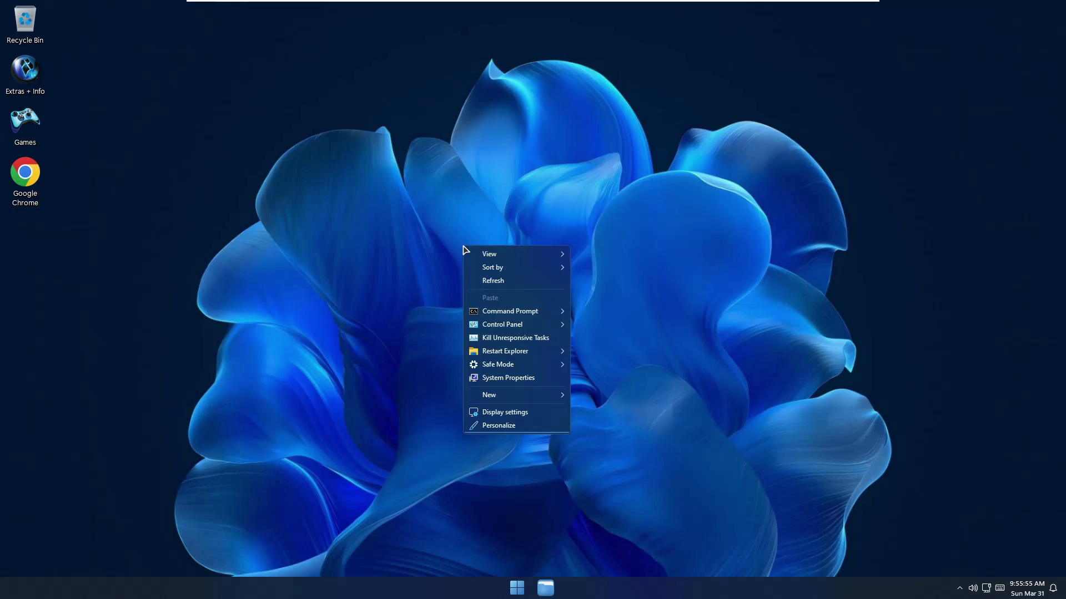
{"action": "mouse_move", "coordinate": [499, 354]}
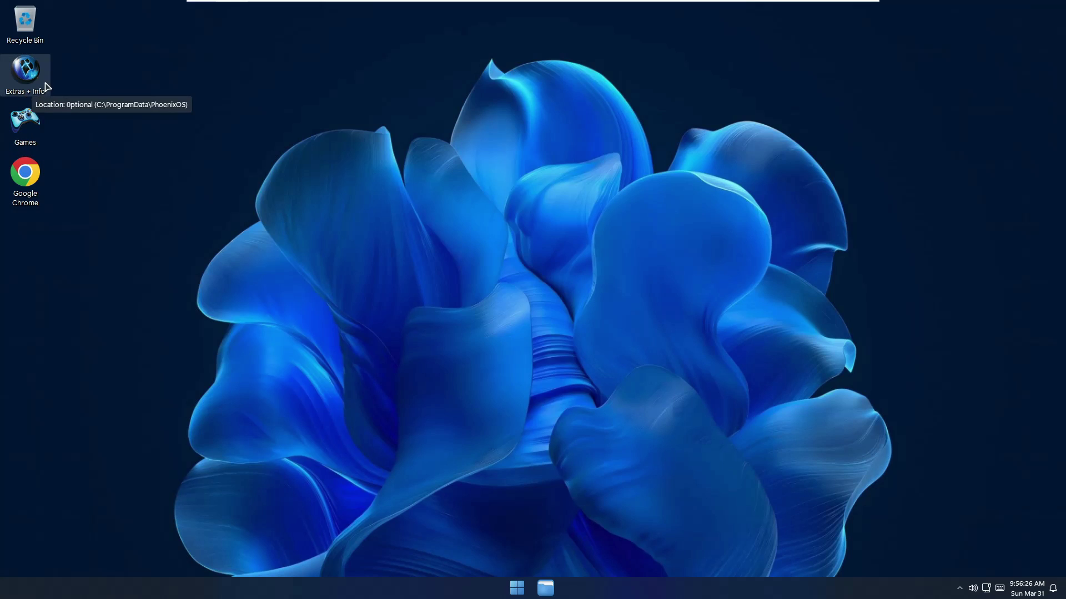
- Open Extras + Info and Desktop Shortcuts, try Change User Name, then return to Optional
{"action": "double_click", "coordinate": [26, 72]}
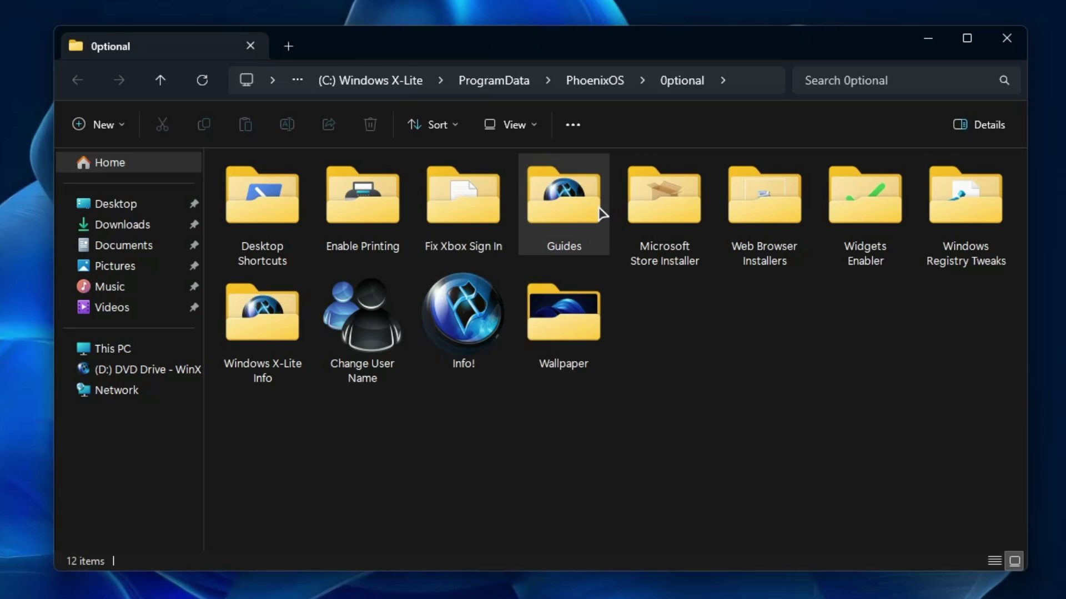
{"action": "double_click", "coordinate": [281, 227]}
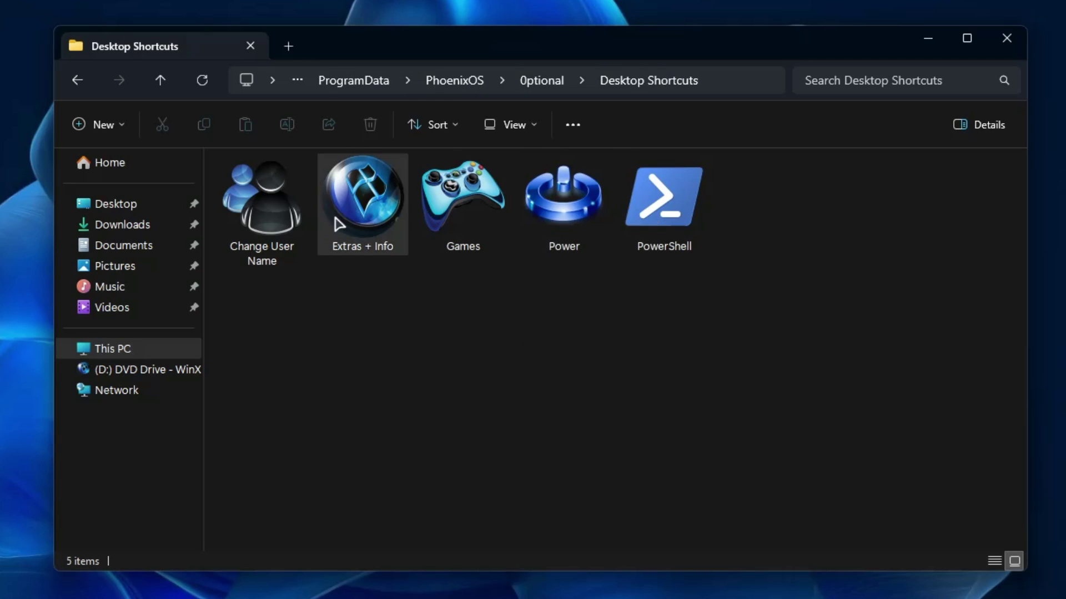
{"action": "left_click", "coordinate": [290, 230]}
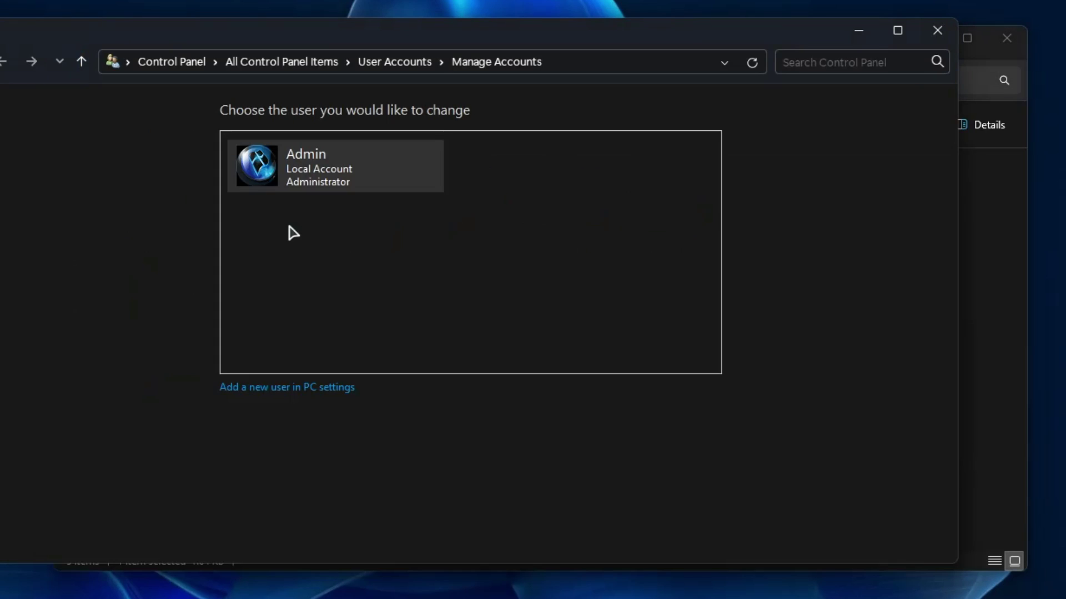
{"action": "left_click", "coordinate": [937, 30]}
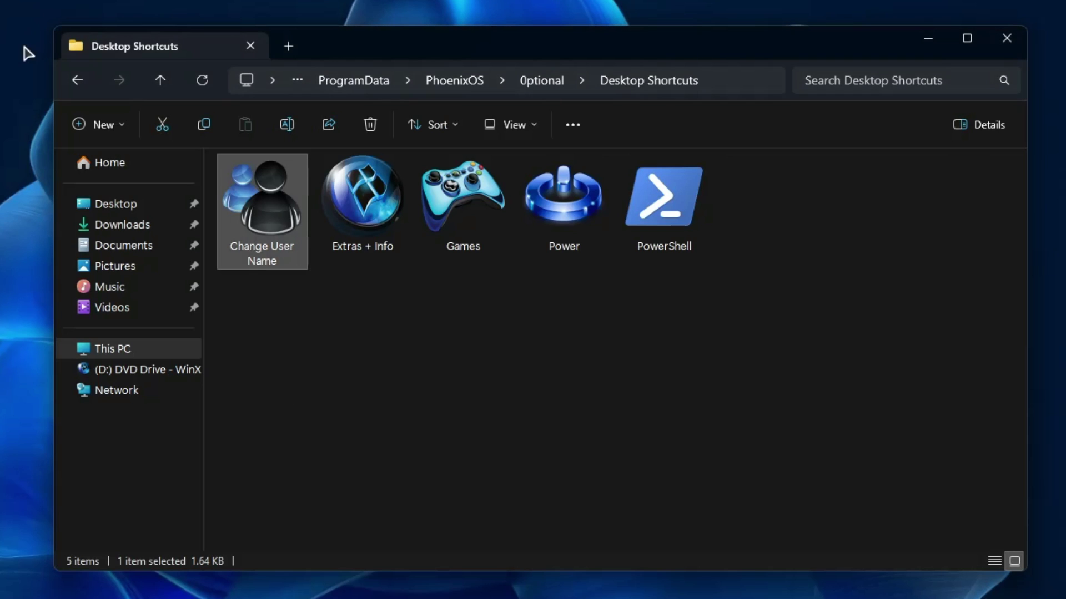
{"action": "left_click", "coordinate": [72, 83]}
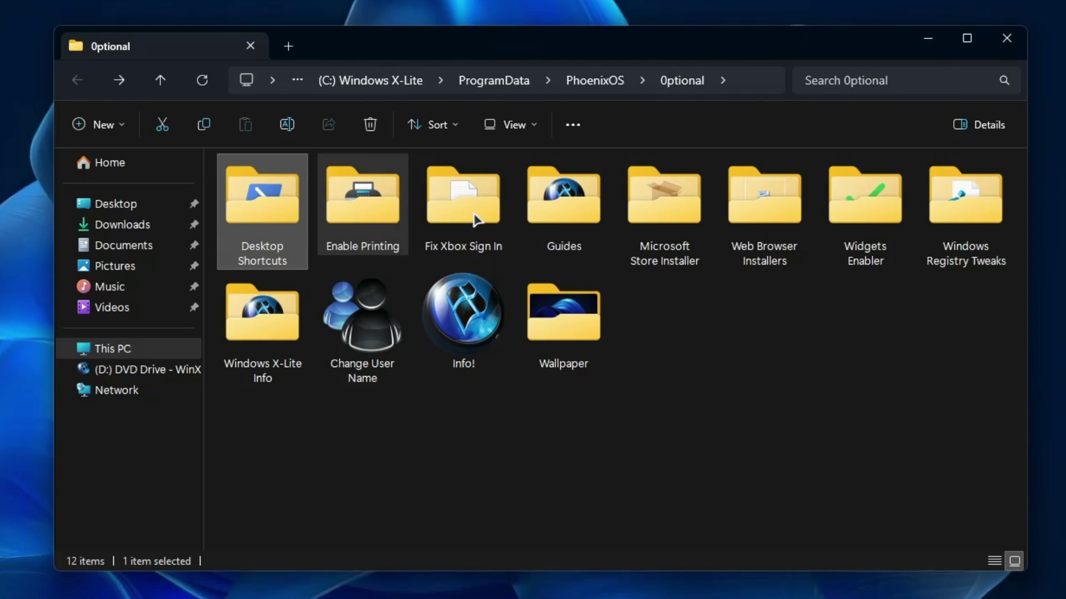
- Look inside the Microsoft Store Installer, Web Browser Installers and Widgets Enabler folders
{"action": "double_click", "coordinate": [665, 233]}
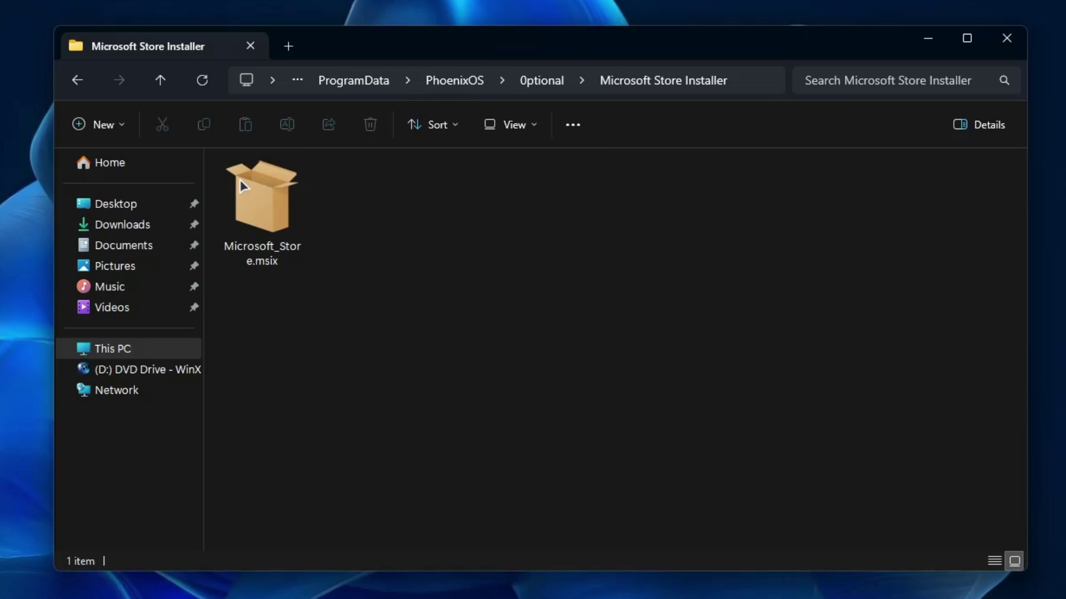
{"action": "left_click", "coordinate": [83, 81]}
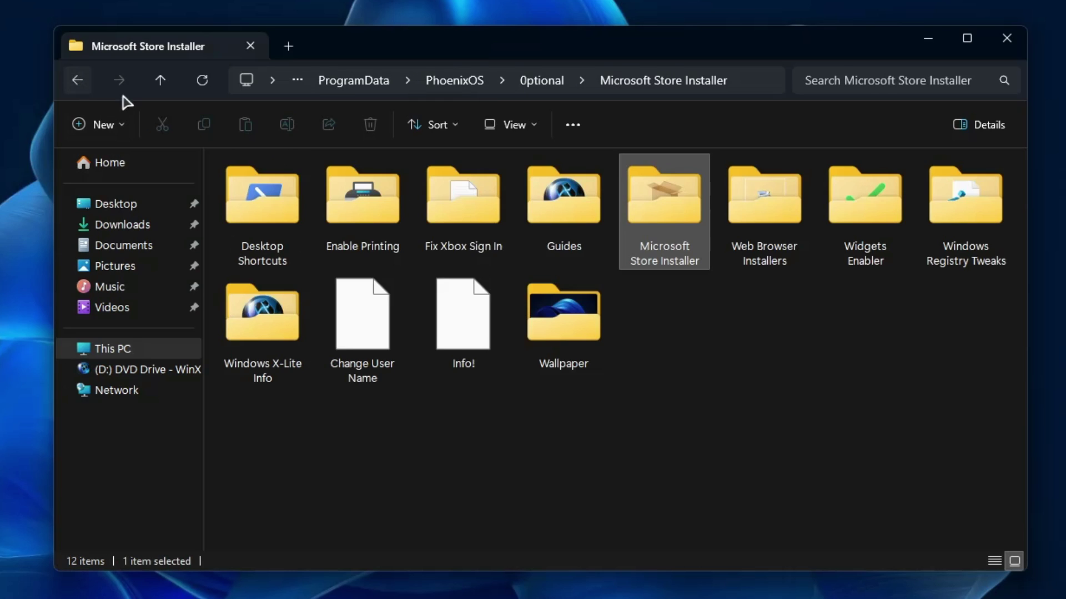
{"action": "left_click", "coordinate": [785, 227]}
{"action": "double_click", "coordinate": [785, 226]}
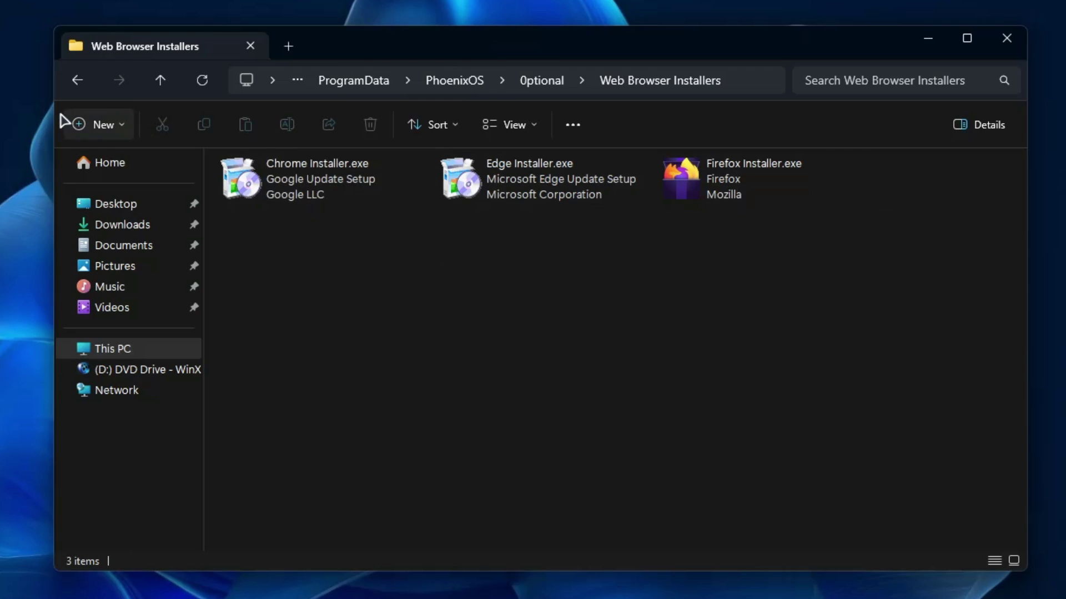
{"action": "left_click", "coordinate": [78, 83]}
{"action": "double_click", "coordinate": [883, 238]}
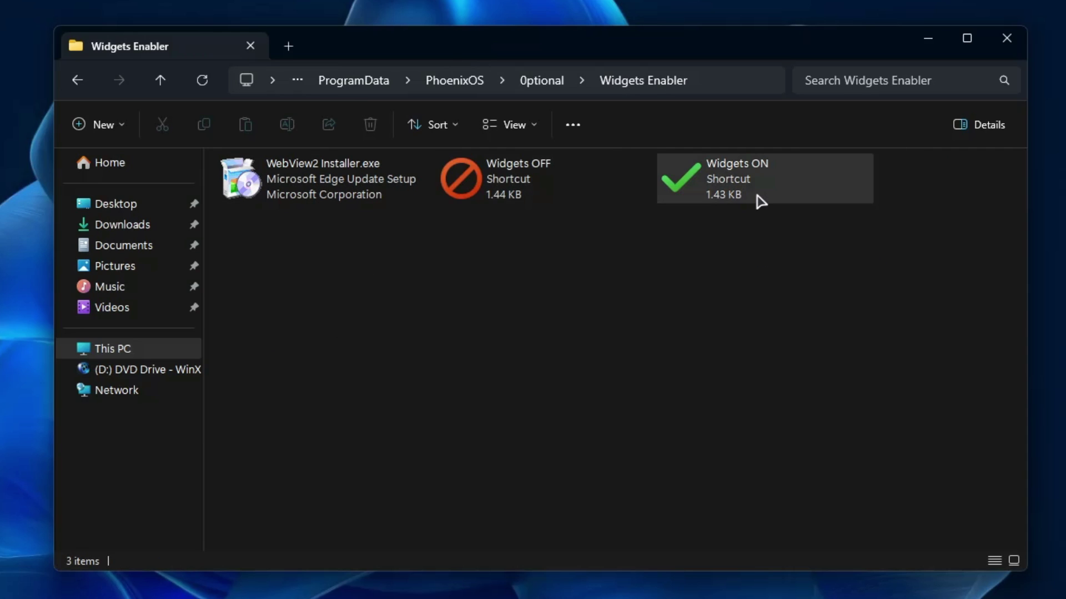
{"action": "left_click", "coordinate": [77, 82]}
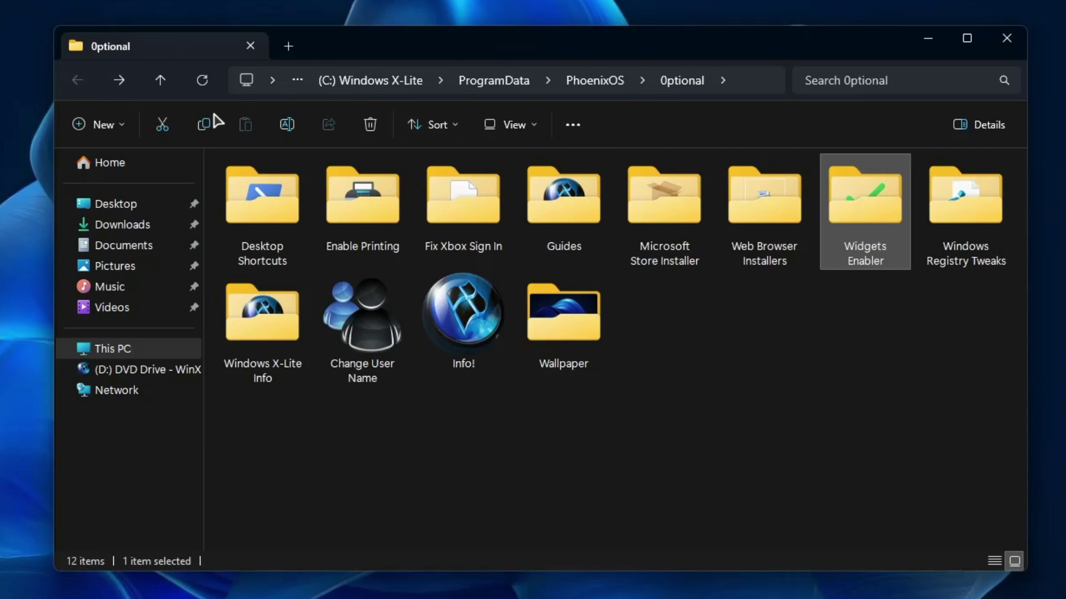
- Look inside Windows Registry Tweaks, Windows X-Lite Info and the Wallpaper folder, then close File Explorer
{"action": "left_click", "coordinate": [962, 242]}
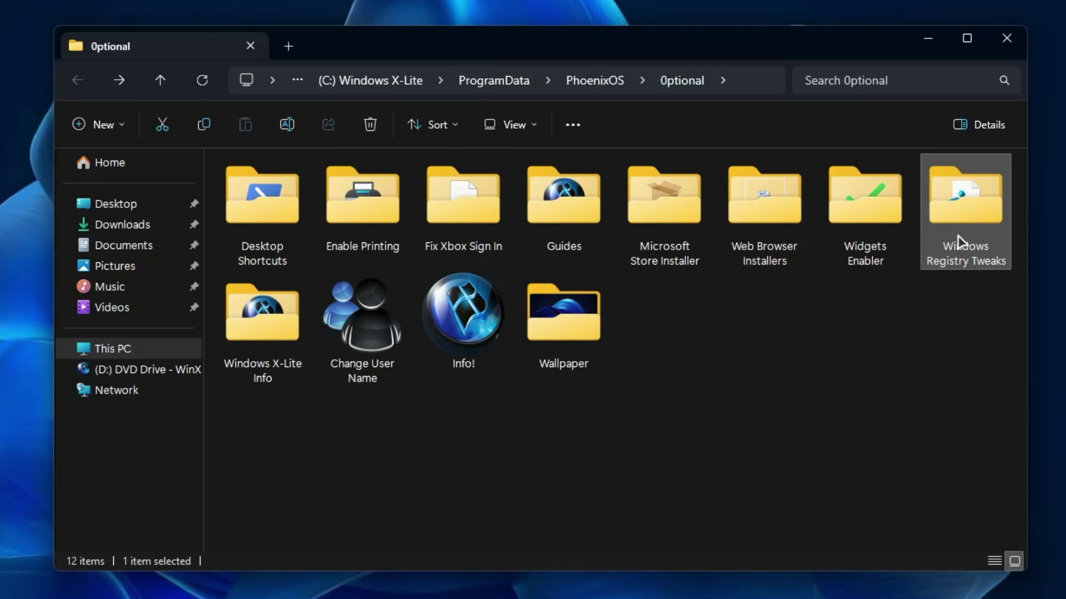
{"action": "double_click", "coordinate": [977, 236]}
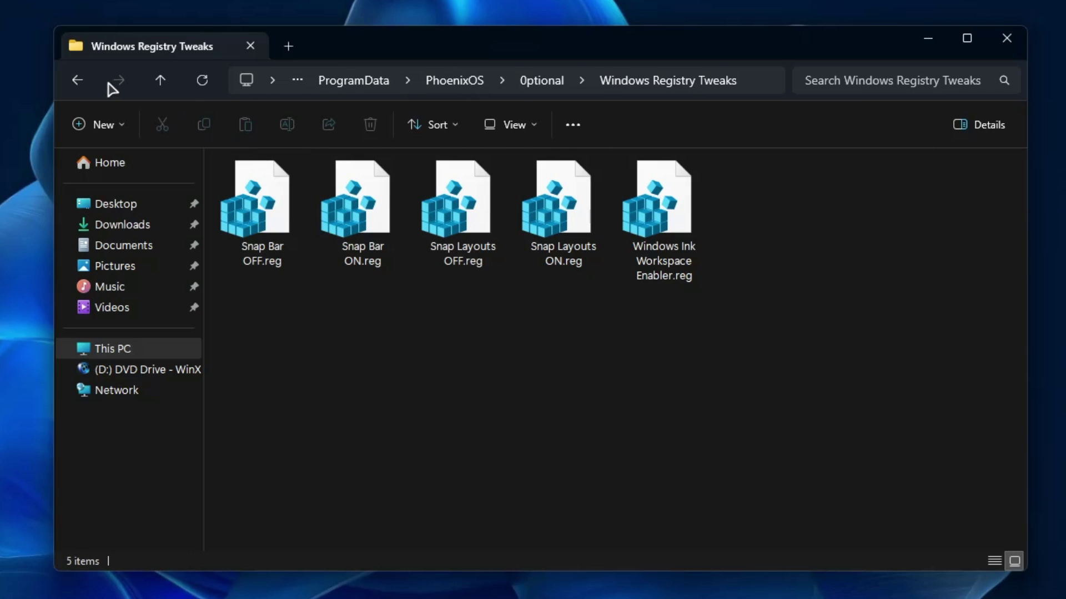
{"action": "left_click", "coordinate": [77, 79]}
{"action": "left_click", "coordinate": [271, 340]}
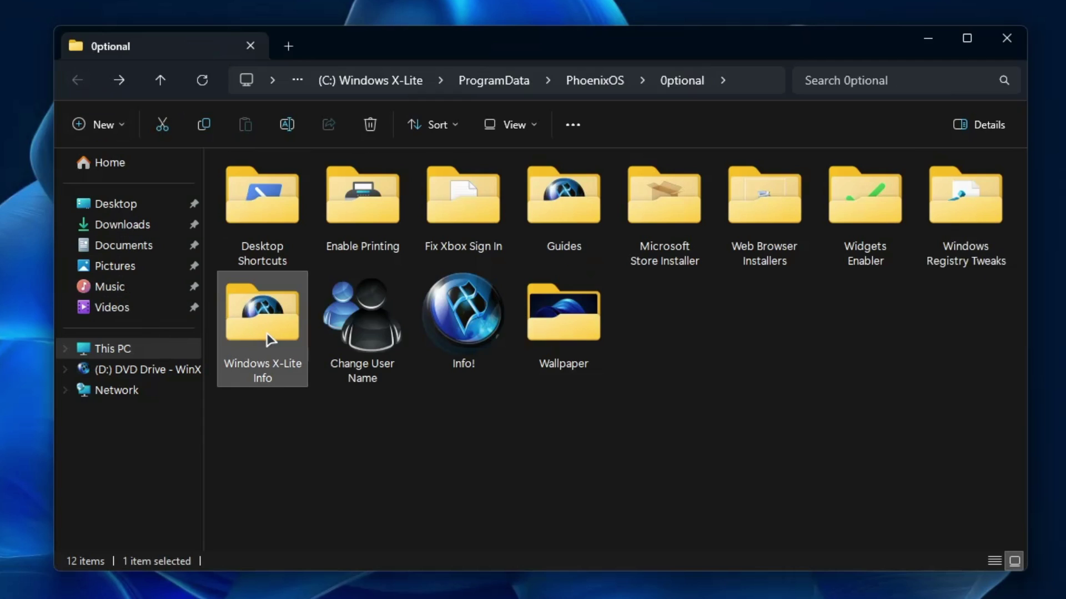
{"action": "double_click", "coordinate": [270, 340]}
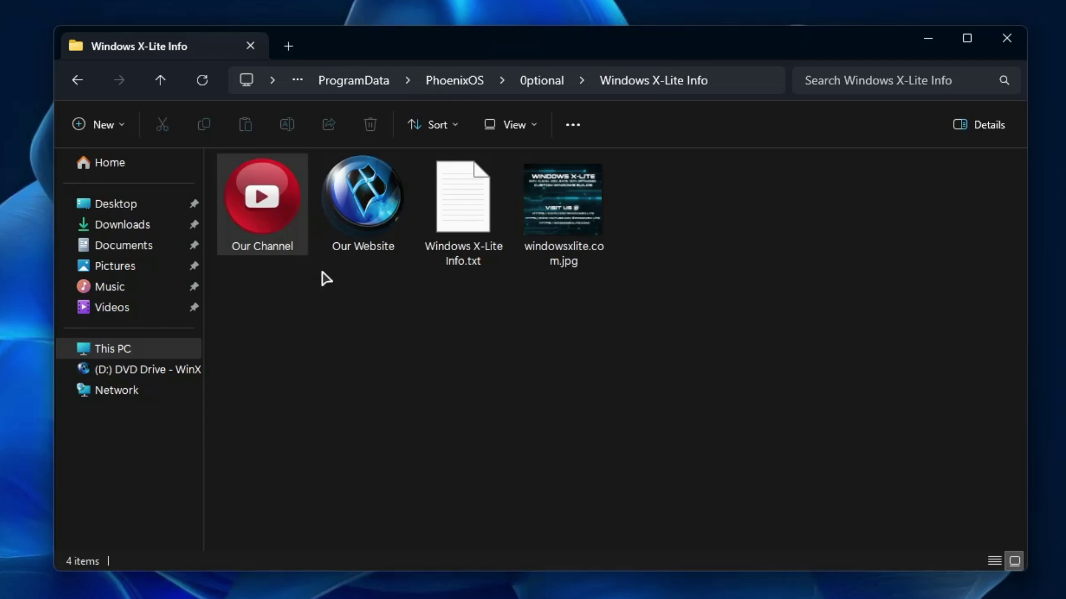
{"action": "left_click", "coordinate": [78, 79]}
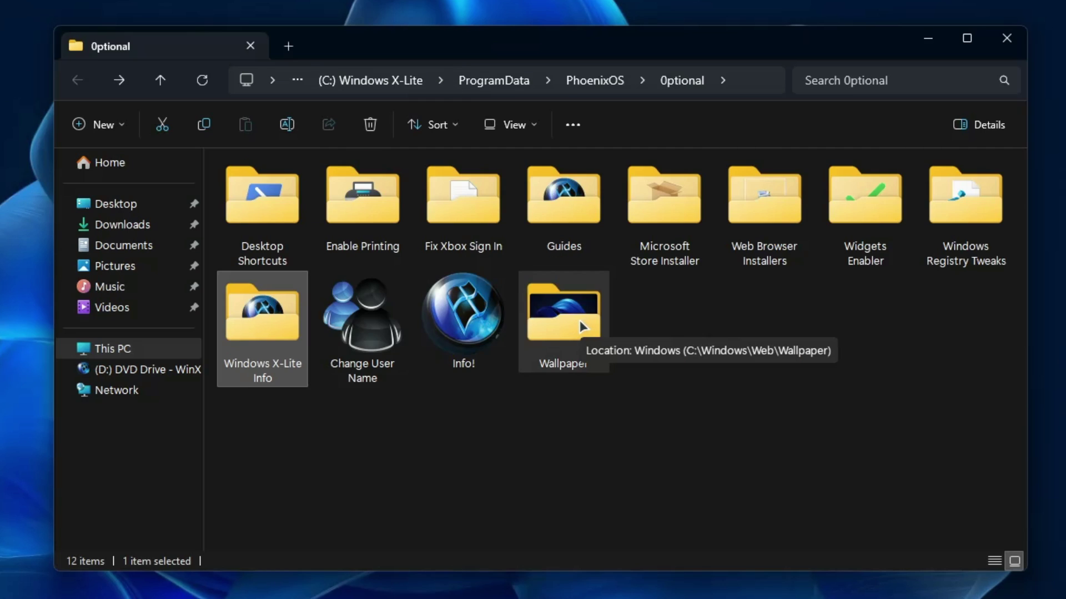
{"action": "double_click", "coordinate": [580, 321]}
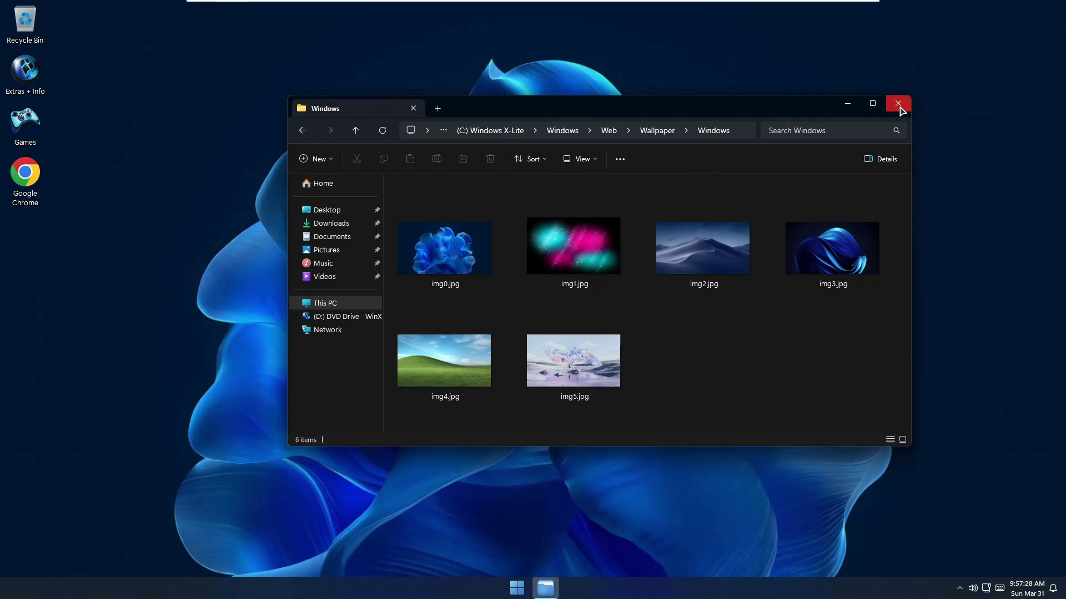
{"action": "left_click", "coordinate": [899, 108]}
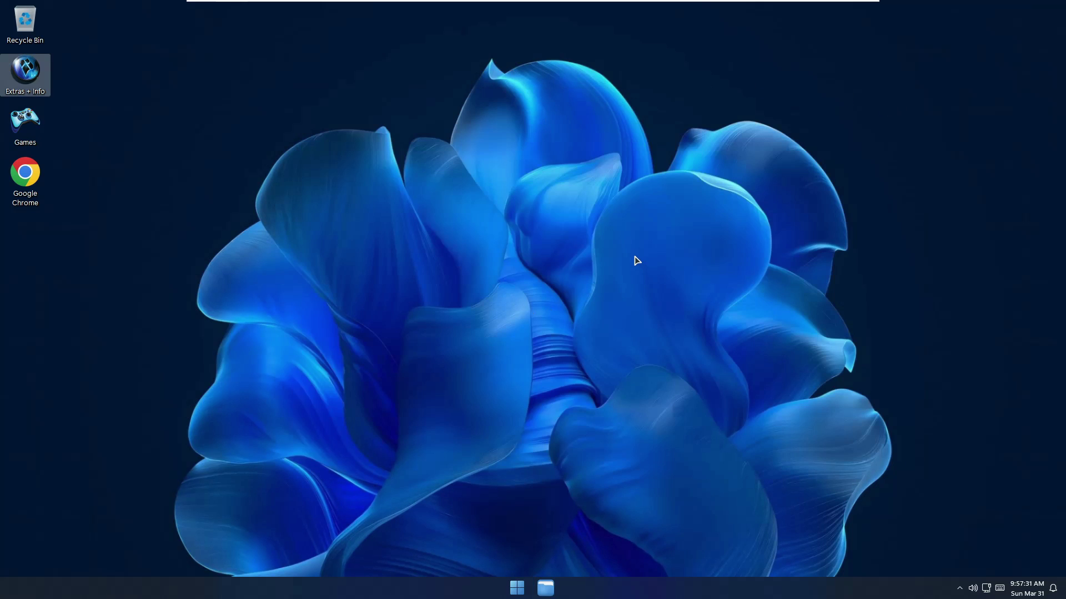
{"action": "double_click", "coordinate": [44, 135]}
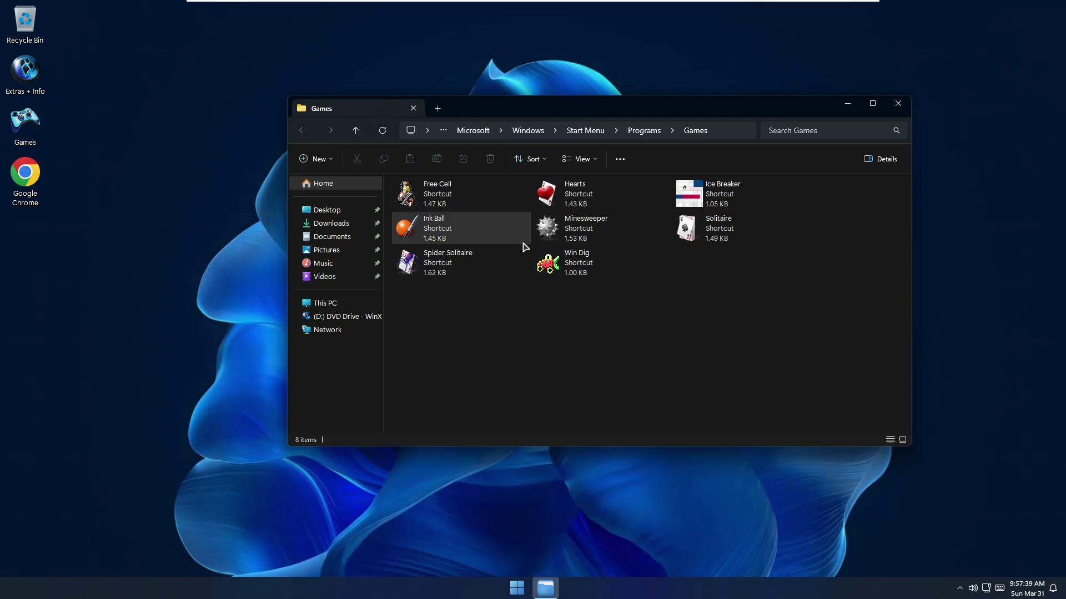
{"action": "double_click", "coordinate": [586, 234]}
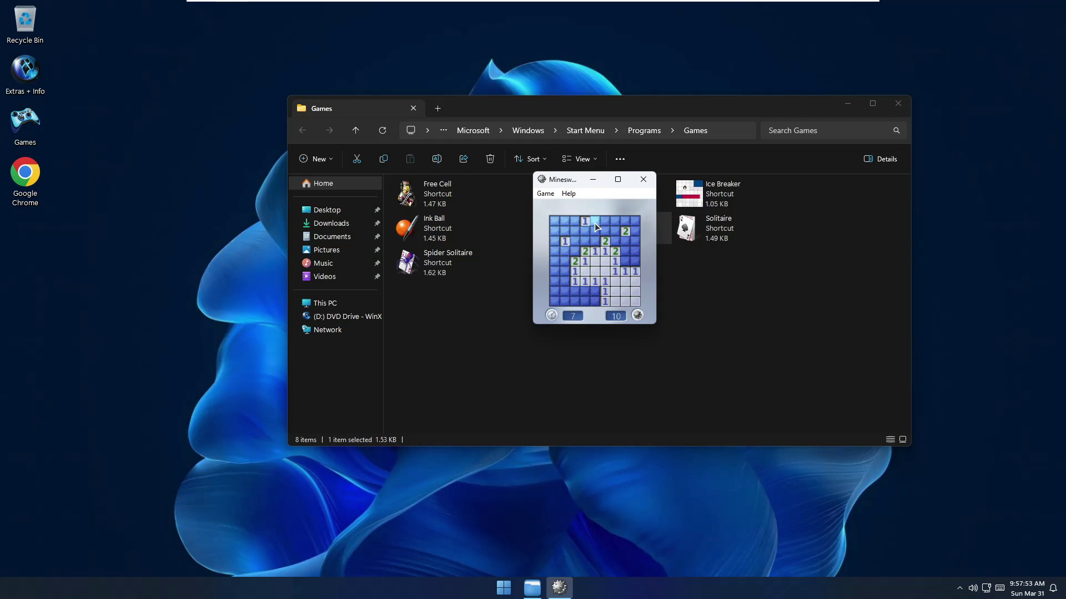
{"action": "left_click", "coordinate": [594, 222]}
{"action": "left_click", "coordinate": [566, 231]}
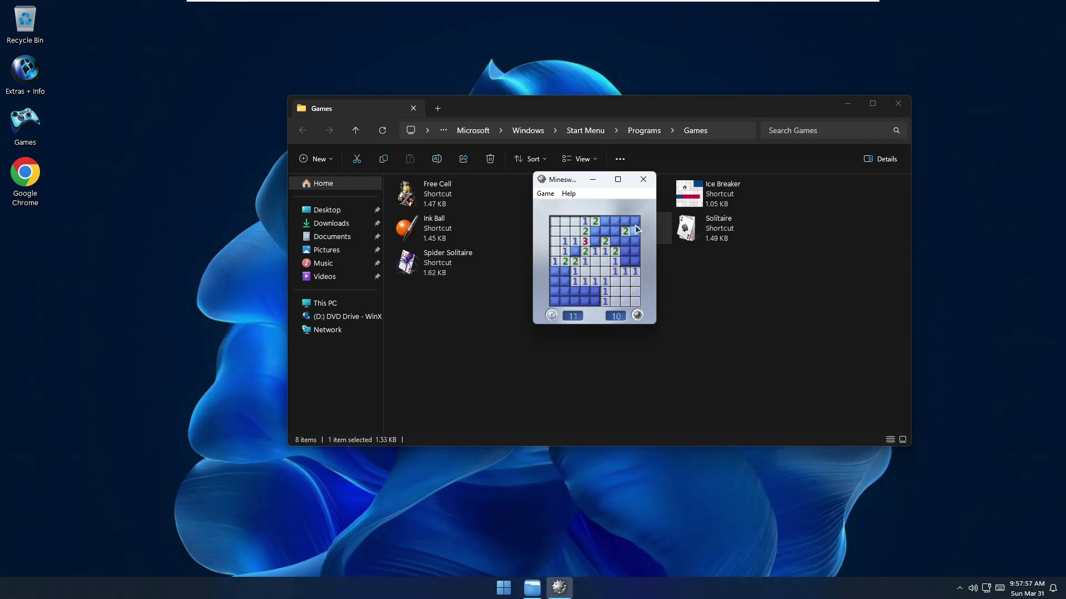
{"action": "left_click", "coordinate": [643, 179]}
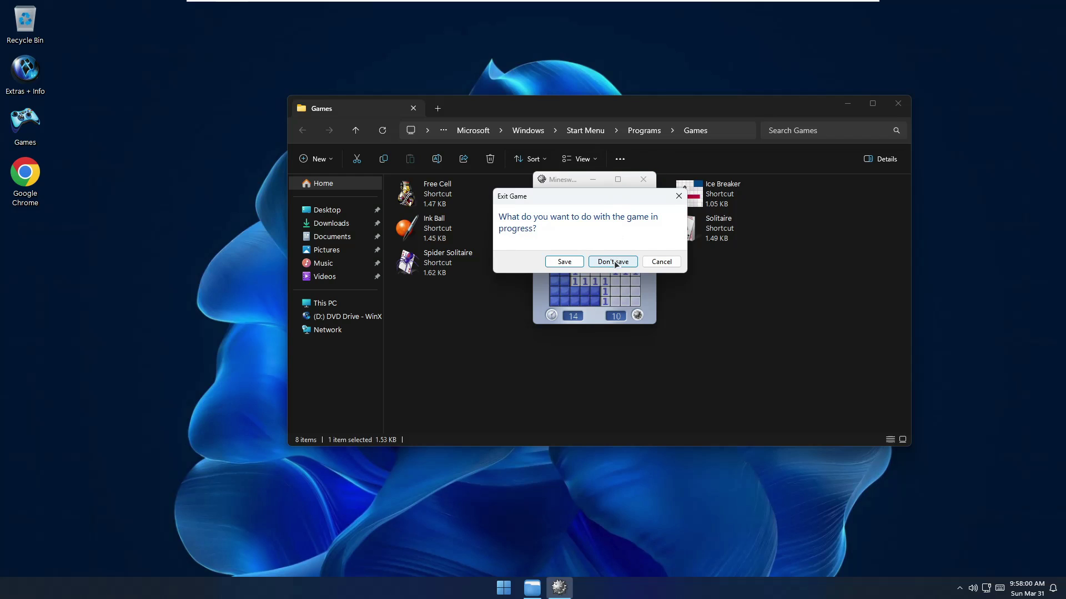
{"action": "left_click", "coordinate": [614, 262]}
{"action": "key", "text": "super+d"}
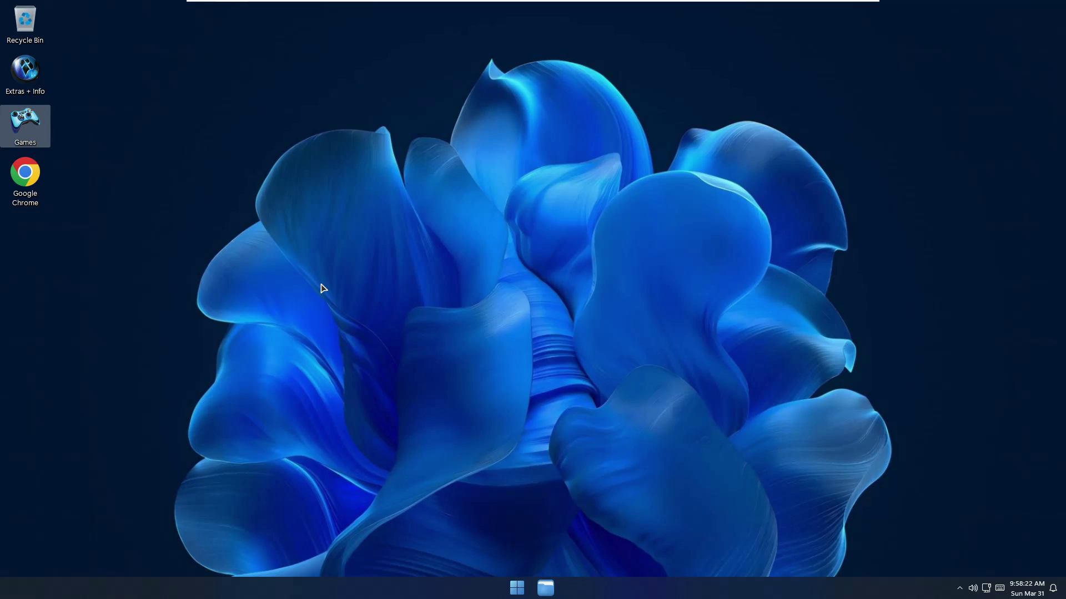
- Open Task Manager from the Start quick-link menu and show its Performance graphs
{"action": "right_click", "coordinate": [517, 588]}
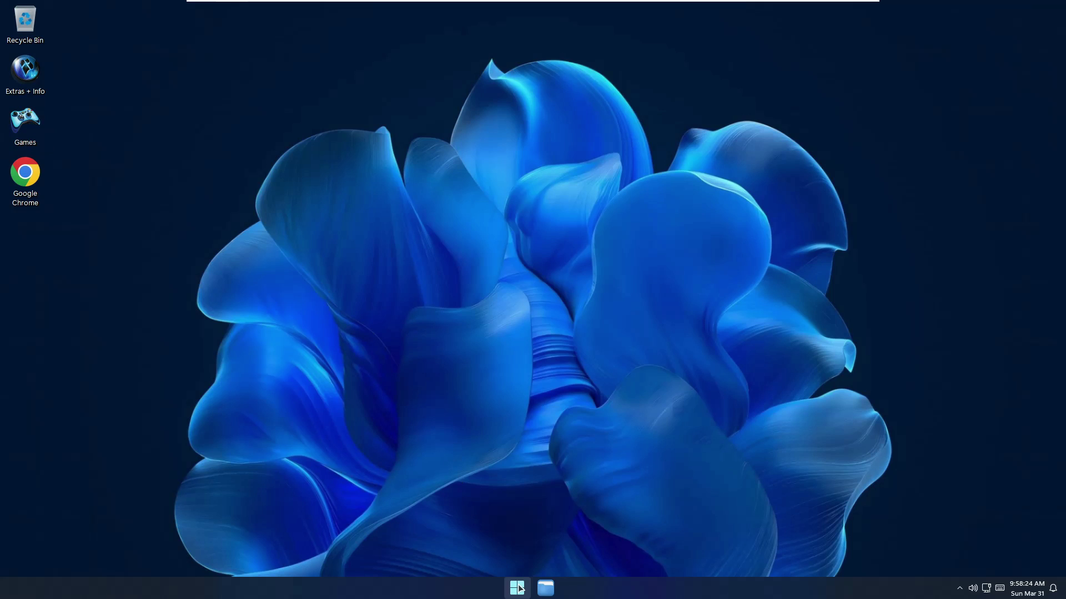
{"action": "left_click", "coordinate": [558, 461]}
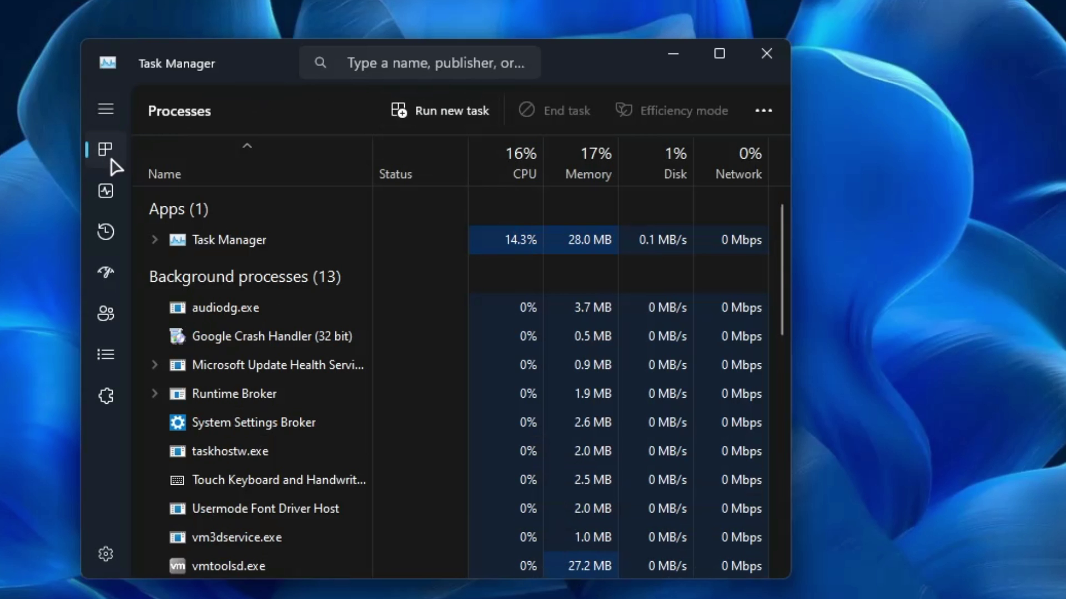
{"action": "left_click", "coordinate": [106, 190]}
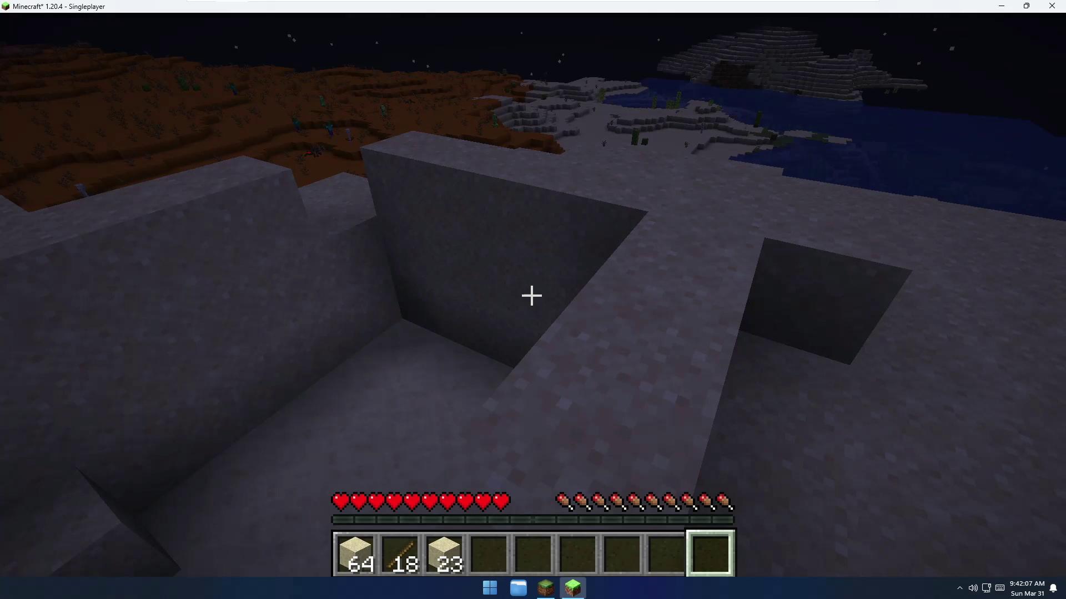
- Move the player sideways and forward with D and W, then show the F3 debug overlay
{"action": "key", "text": "d"}
{"action": "key", "text": "w"}
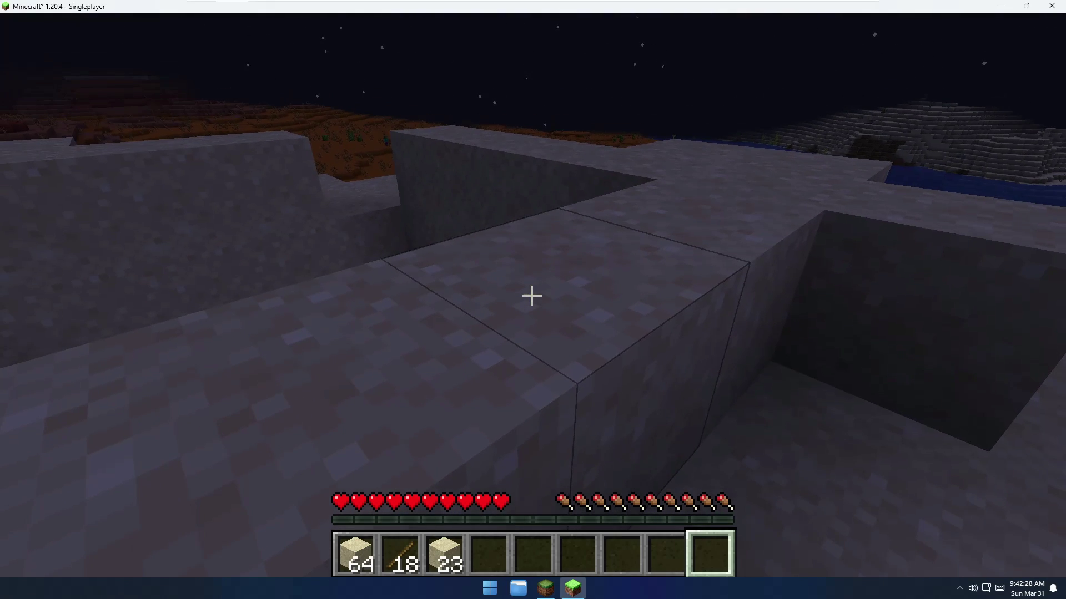
{"action": "key", "text": "F3"}
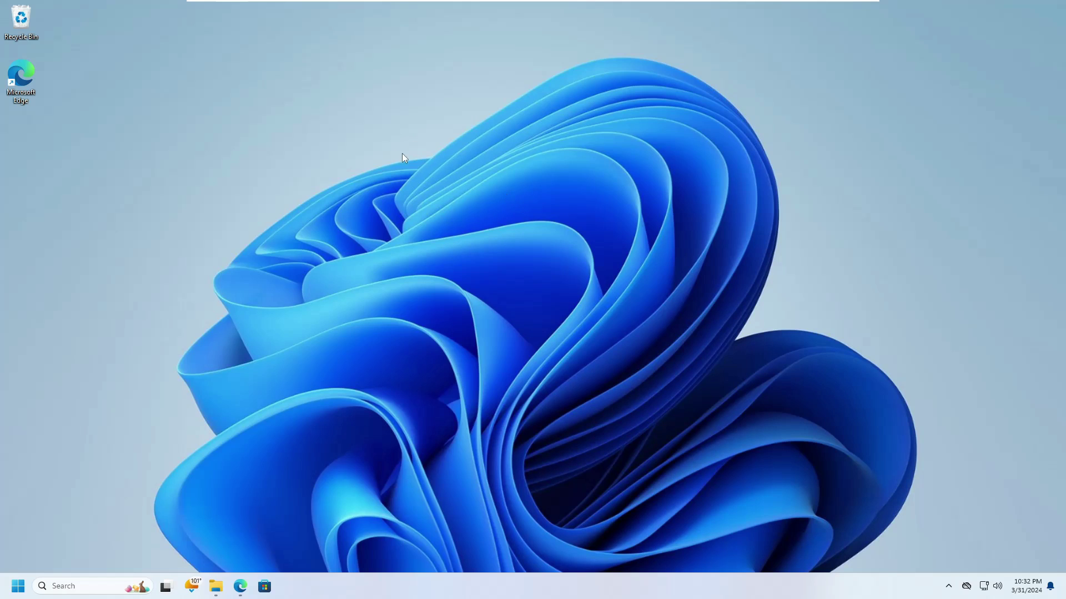
- Check the CPU graph in Task Manager, close it, then maximize Edge on the Optimum11ProV3 page
{"action": "right_click", "coordinate": [19, 587]}
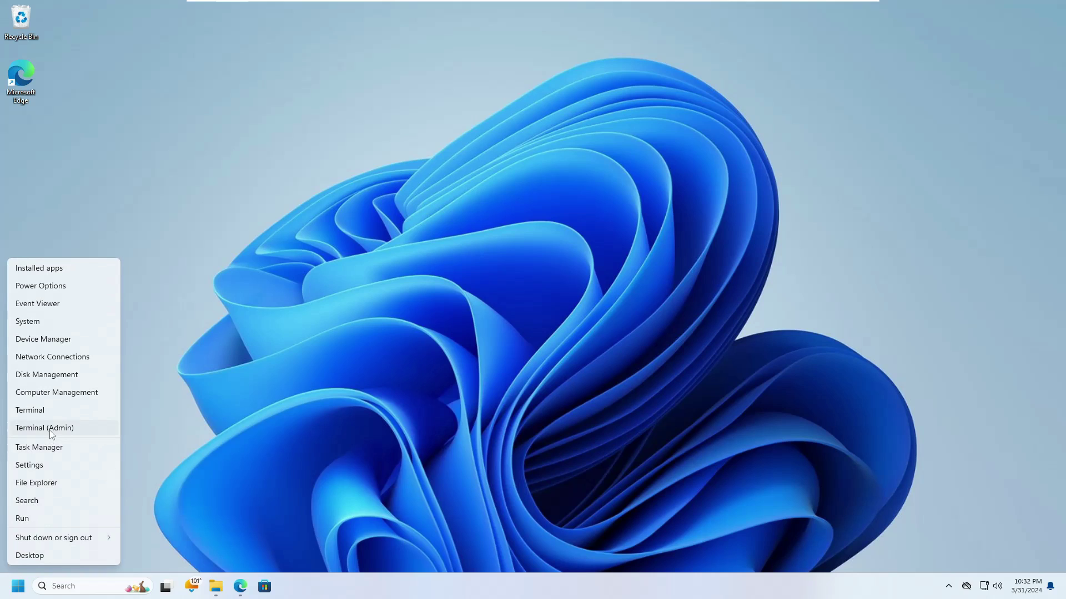
{"action": "left_click", "coordinate": [51, 452]}
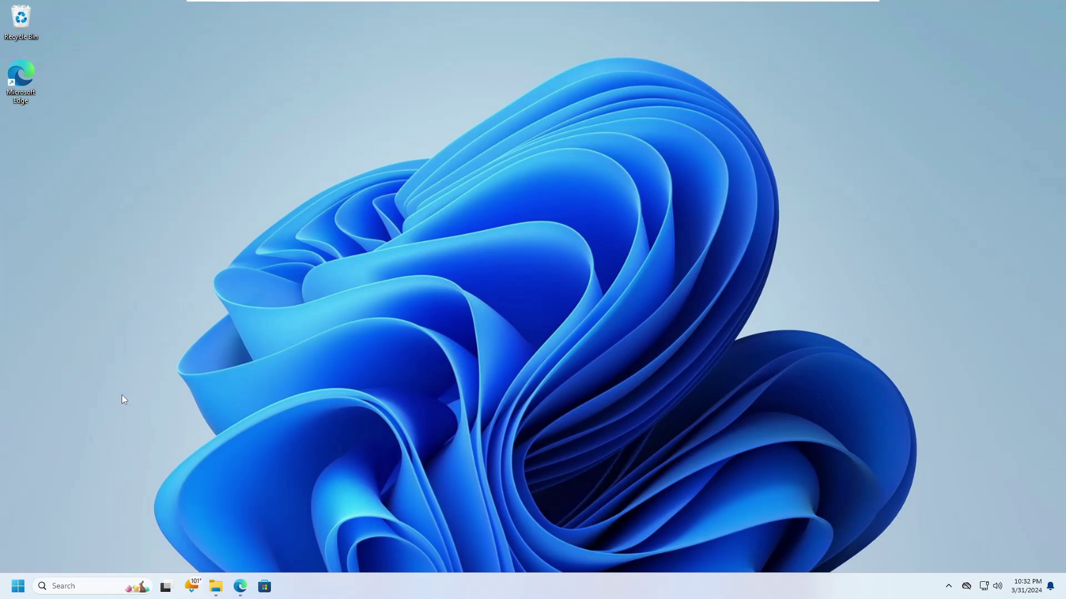
{"action": "left_click", "coordinate": [337, 186]}
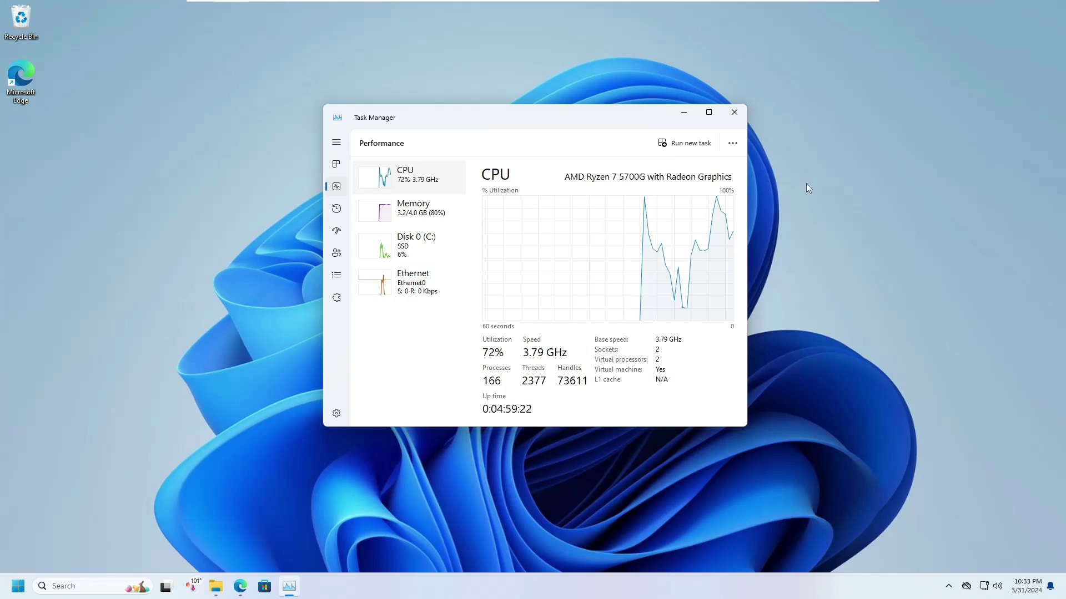
{"action": "left_click", "coordinate": [827, 37]}
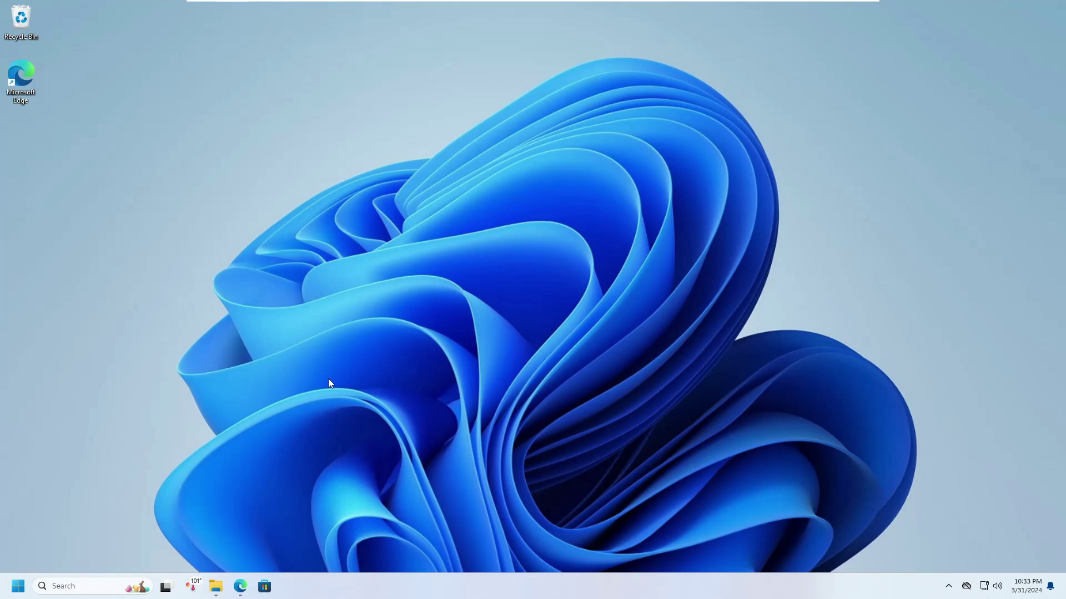
{"action": "left_click", "coordinate": [240, 587]}
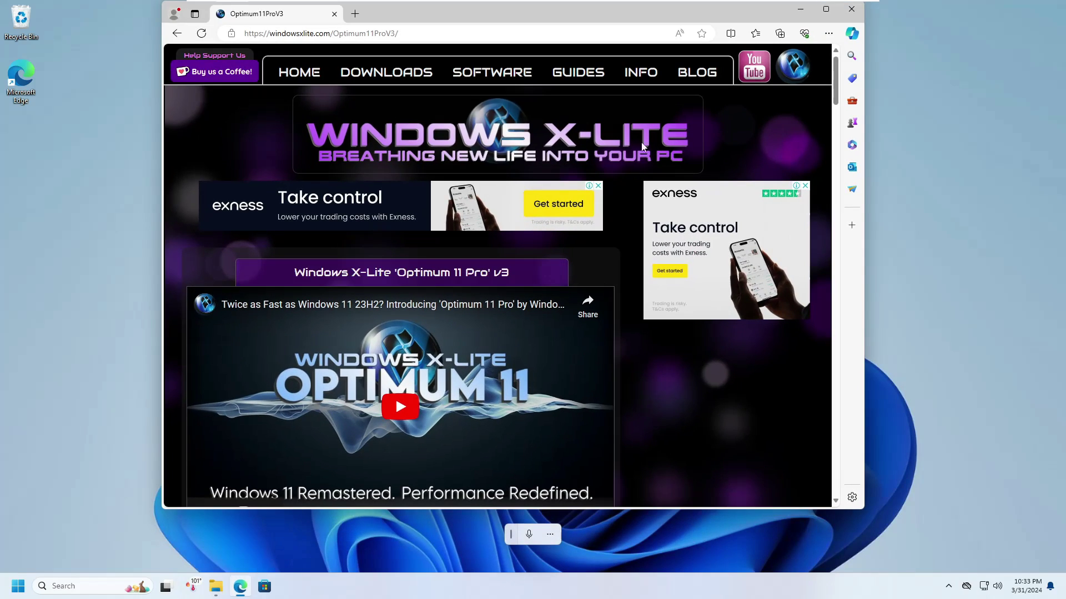
{"action": "left_click", "coordinate": [826, 9]}
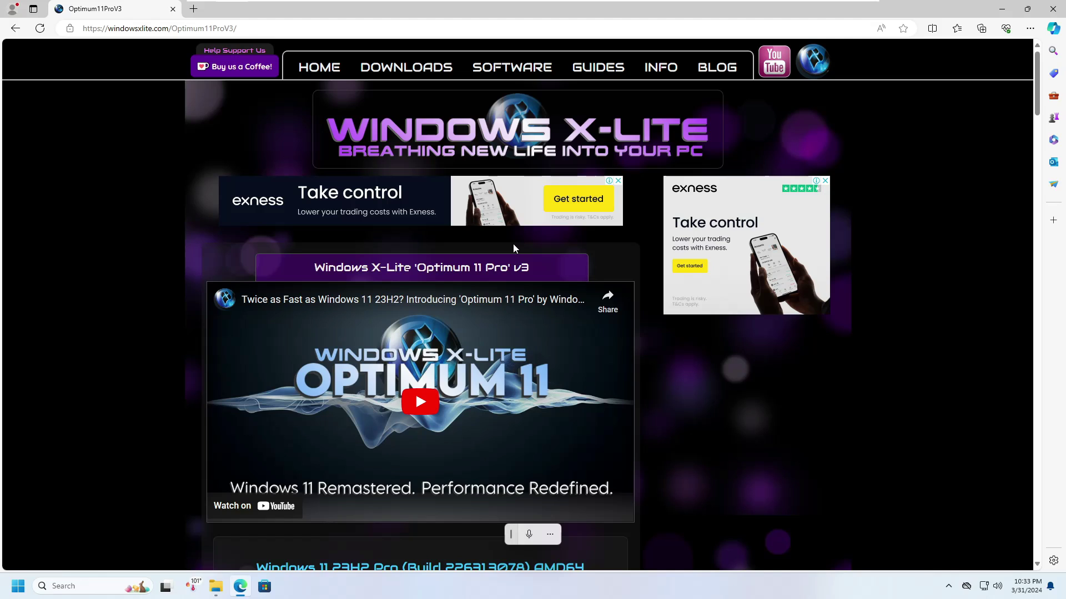
- Follow the Optimum 11 Pro v3 Download Link and start the 3.23GB MediaFire download
{"action": "scroll", "coordinate": [513, 244], "scroll_direction": "down", "scroll_amount": 8}
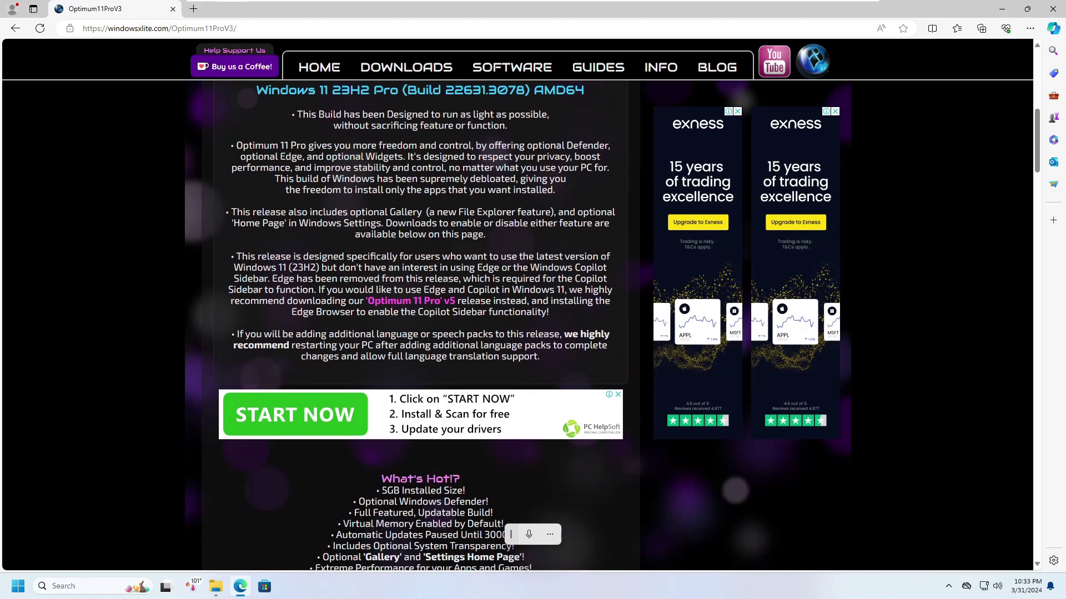
{"action": "scroll", "coordinate": [414, 233], "scroll_direction": "down", "scroll_amount": 20}
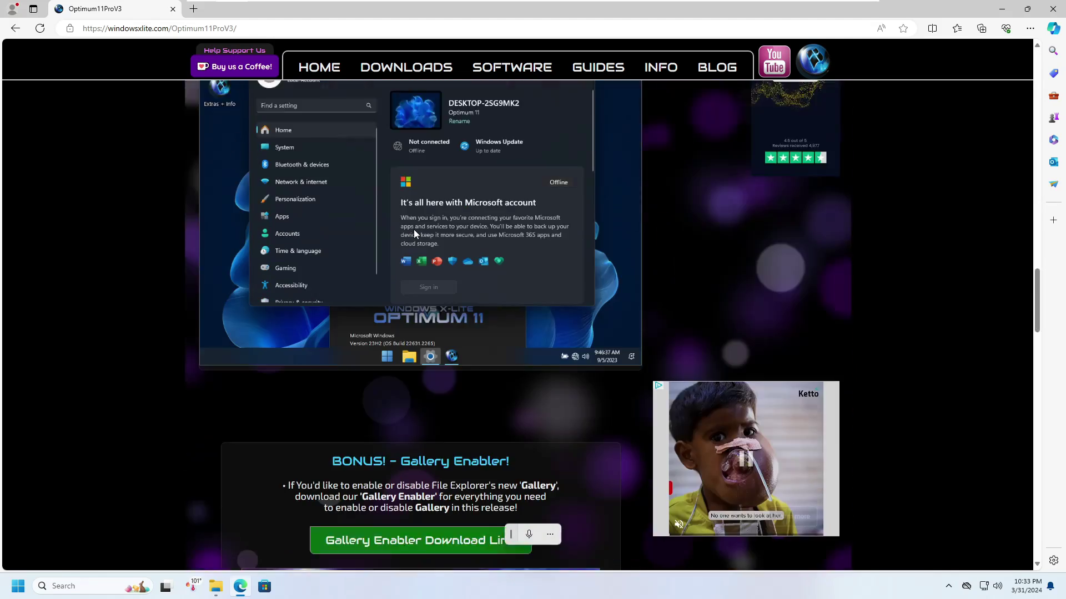
{"action": "scroll", "coordinate": [414, 228], "scroll_direction": "down", "scroll_amount": 20}
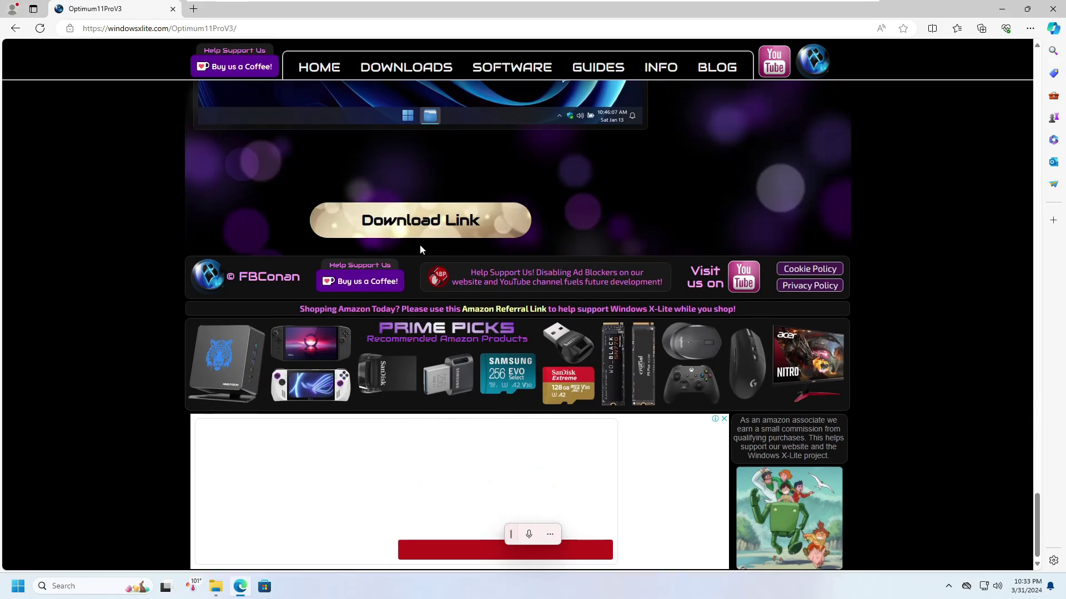
{"action": "left_click", "coordinate": [418, 222]}
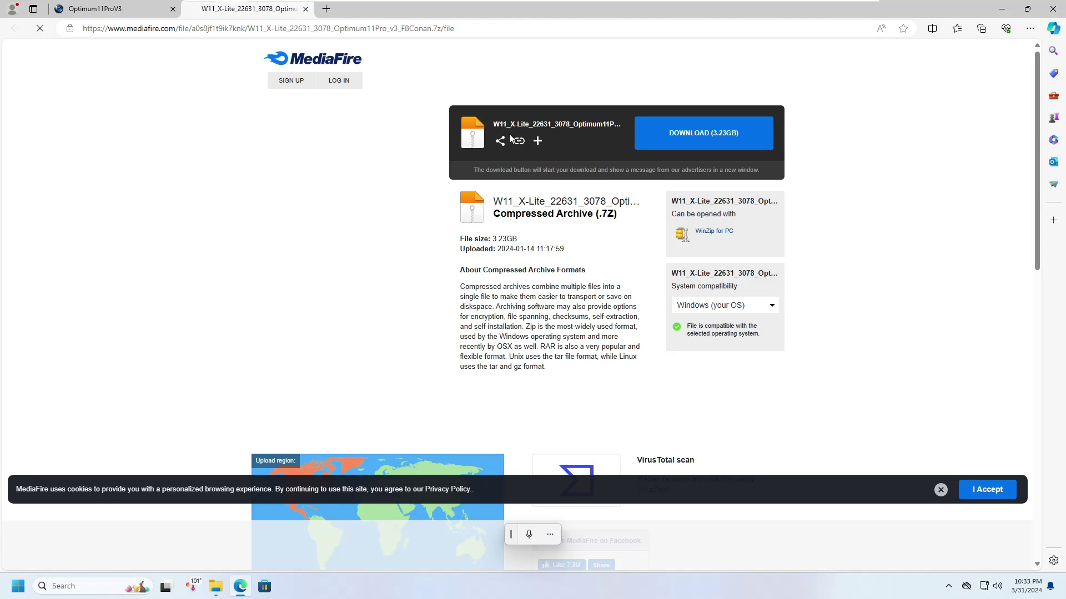
{"action": "left_click", "coordinate": [710, 136]}
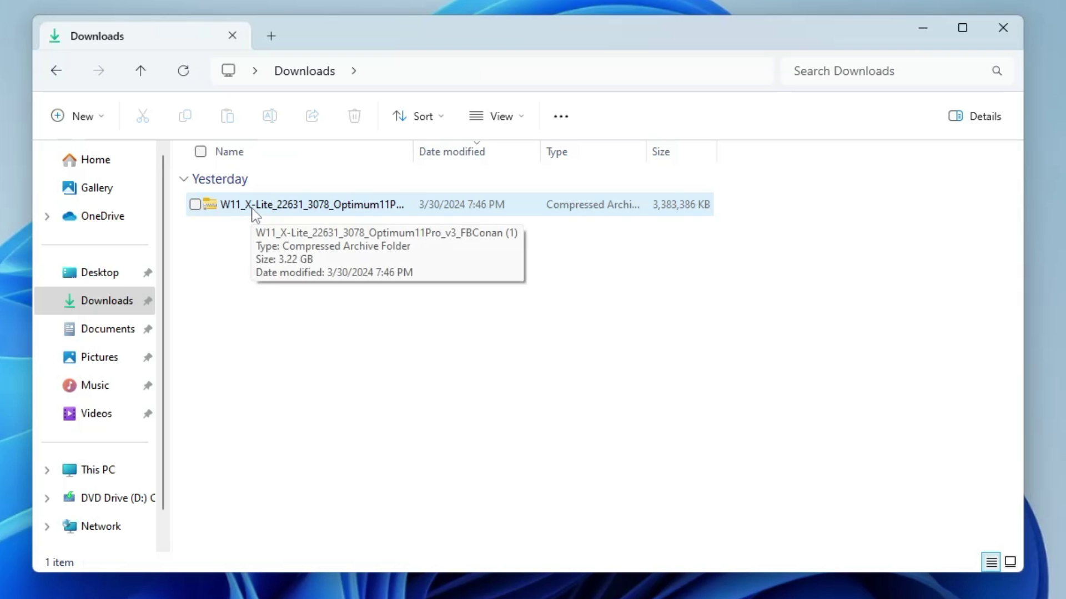
- Extract the Optimum11Pro_v3 archive into its default folder and open the extracted Windows X-Lite folder
{"action": "left_click", "coordinate": [251, 207]}
{"action": "right_click", "coordinate": [251, 207]}
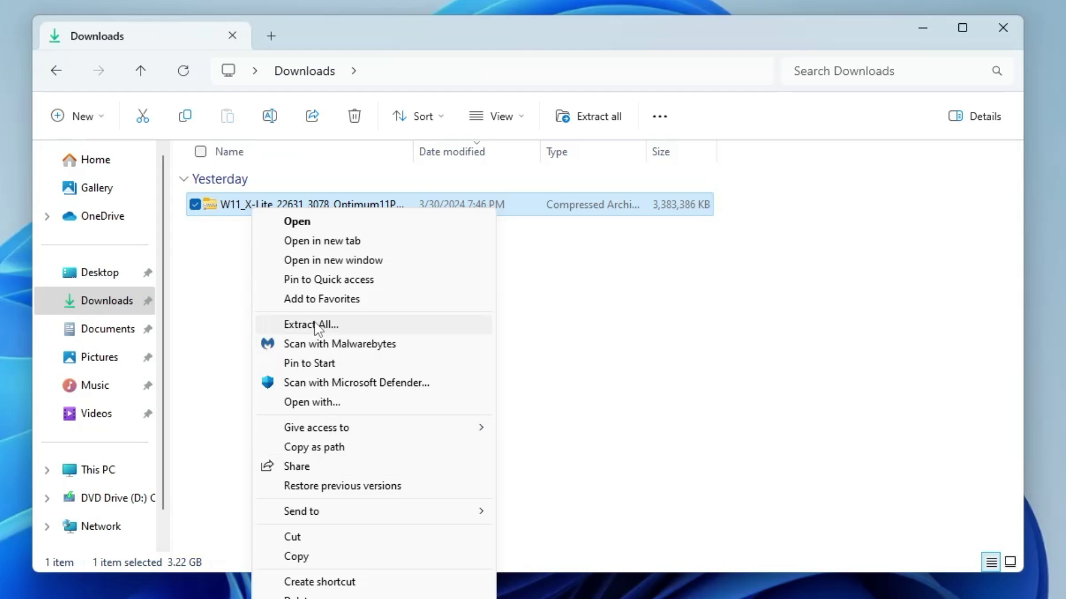
{"action": "left_click", "coordinate": [313, 323]}
{"action": "left_click", "coordinate": [580, 502]}
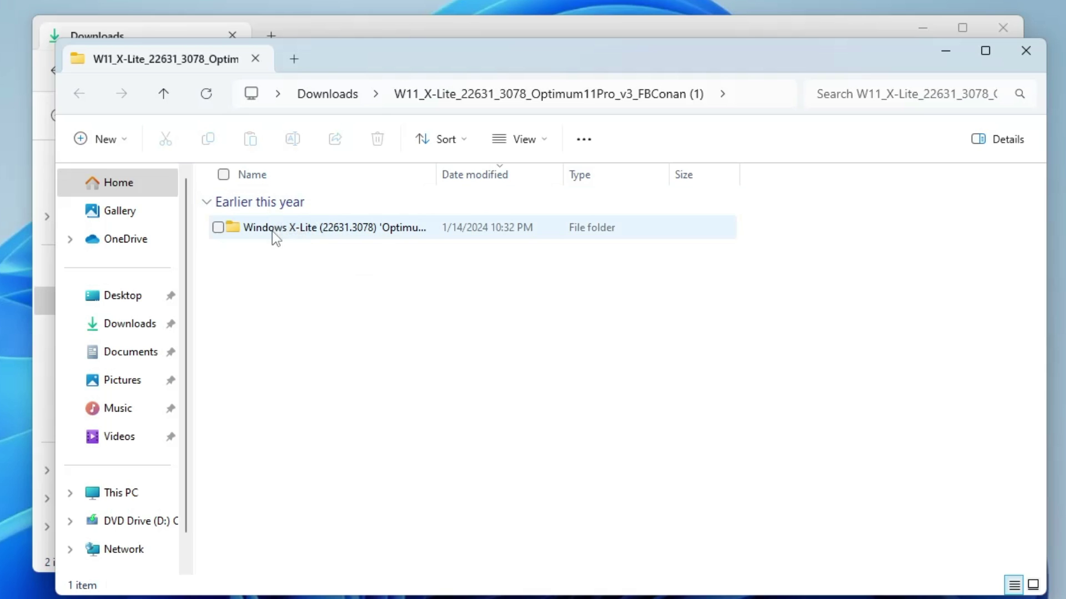
{"action": "double_click", "coordinate": [305, 229]}
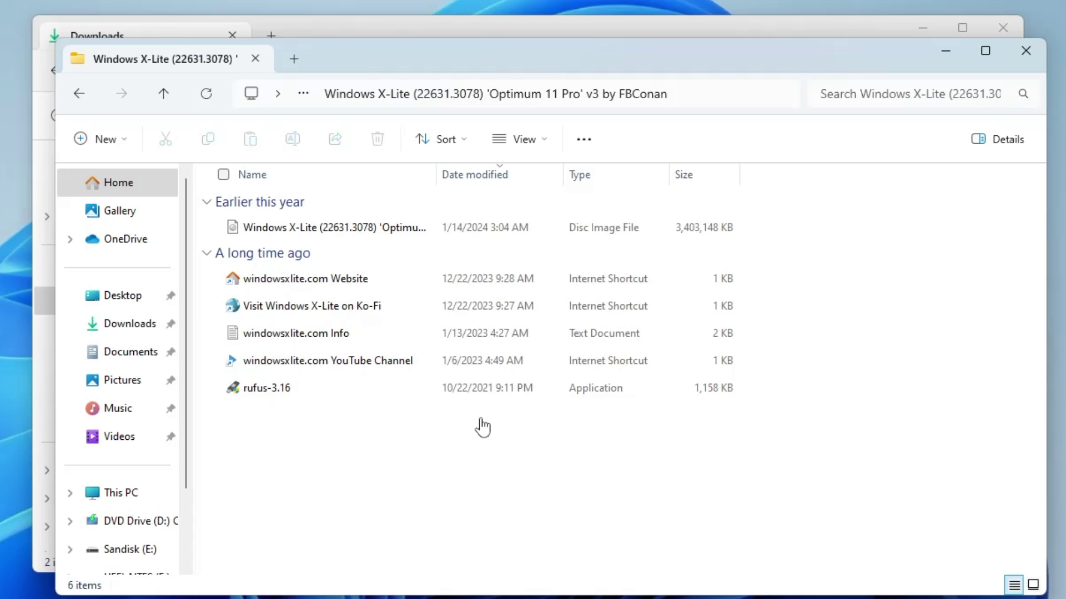
- Launch rufus-3.16 as administrator with online update checks allowed, and clear the Explorer windows away
{"action": "double_click", "coordinate": [269, 390]}
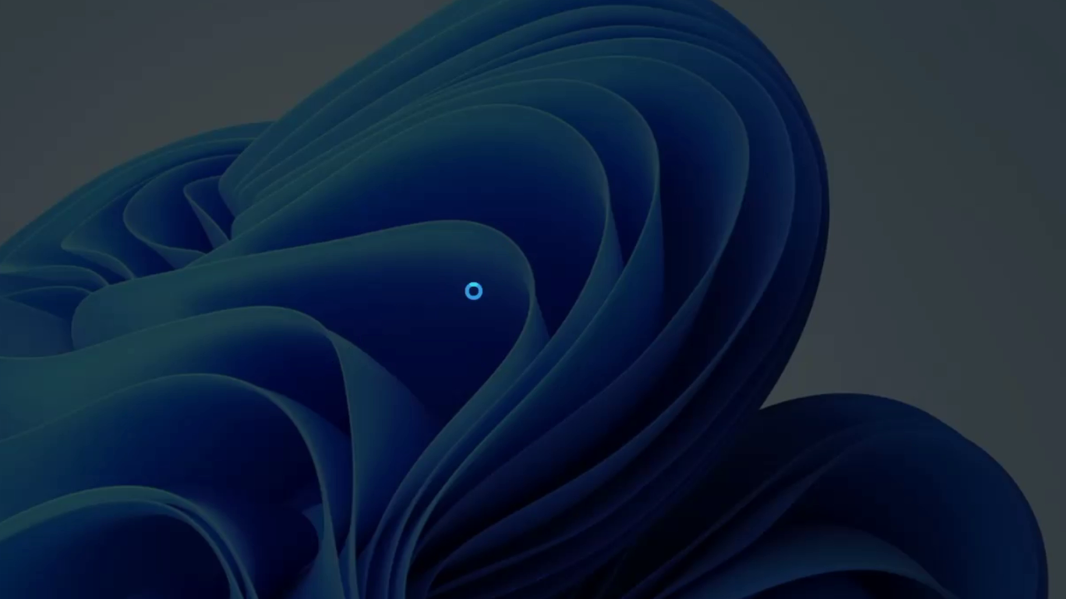
{"action": "left_click", "coordinate": [379, 486]}
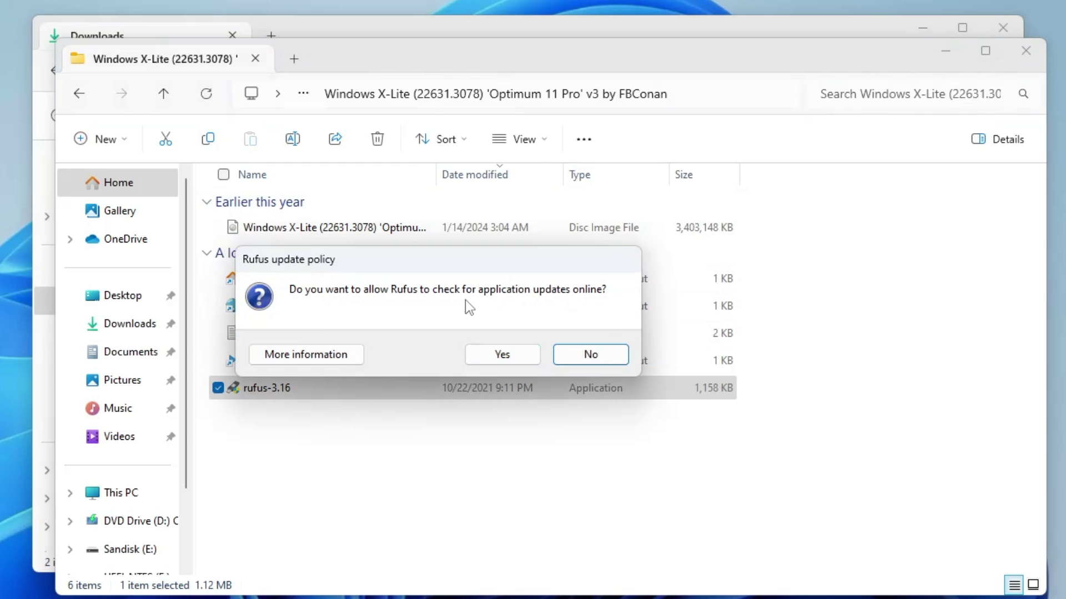
{"action": "left_click", "coordinate": [502, 355]}
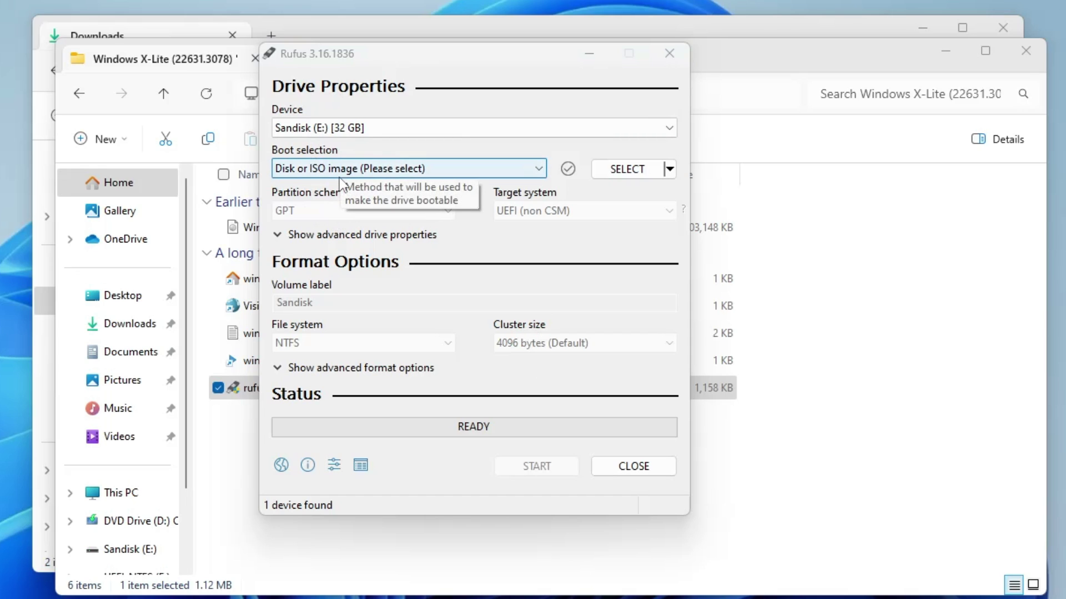
{"action": "left_click", "coordinate": [945, 51]}
{"action": "left_click", "coordinate": [916, 27]}
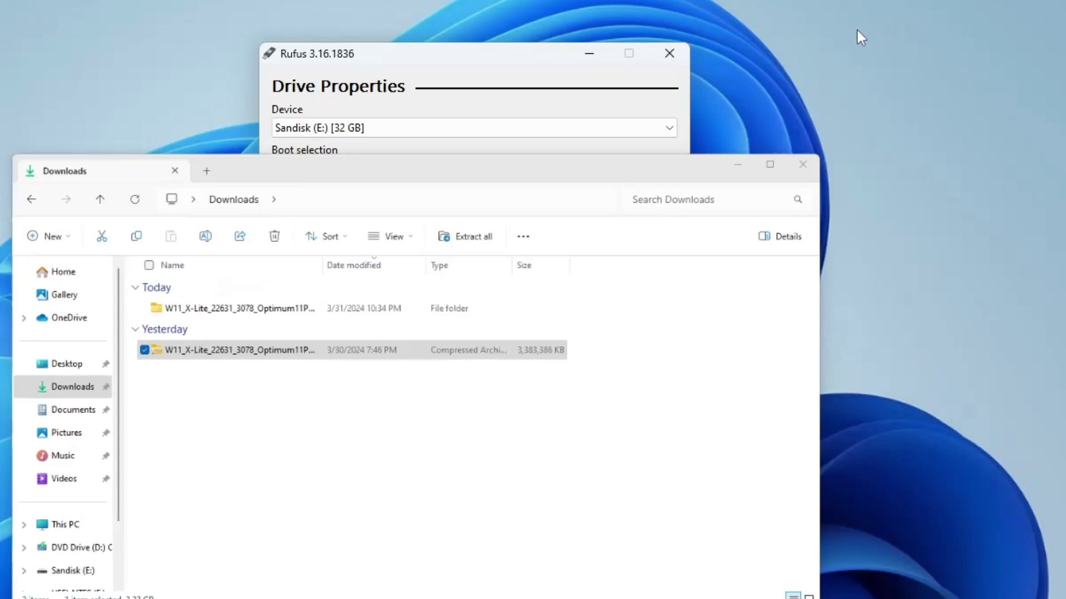
{"action": "left_click_drag", "start_coordinate": [465, 59], "coordinate": [442, 89]}
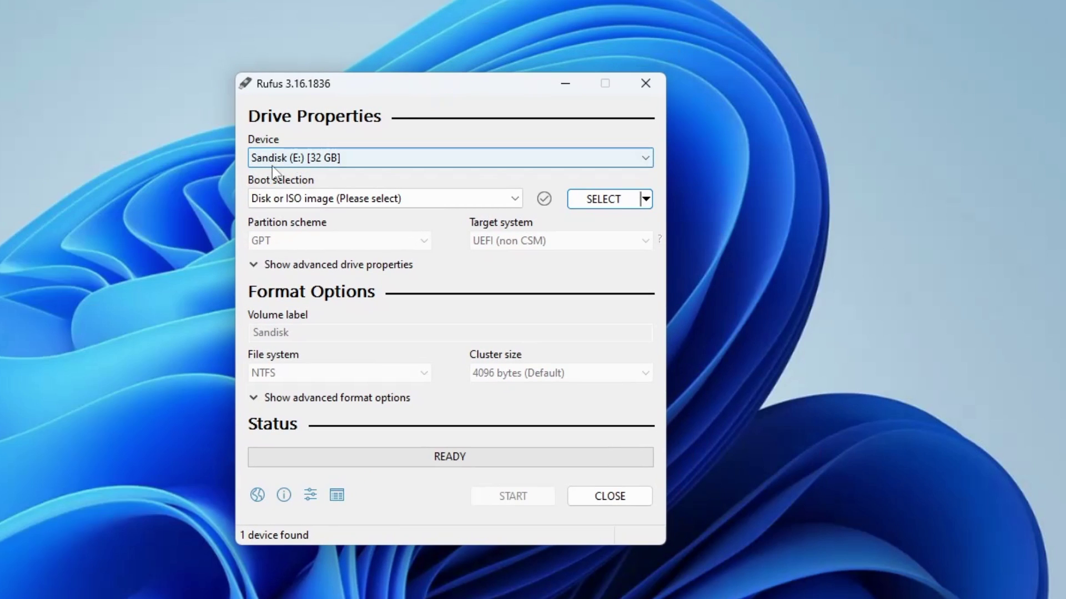
- Target the Sandisk (E:) 32 GB drive and load the Windows X-Lite Optimum 11 Pro v3 ISO
{"action": "left_click", "coordinate": [444, 160]}
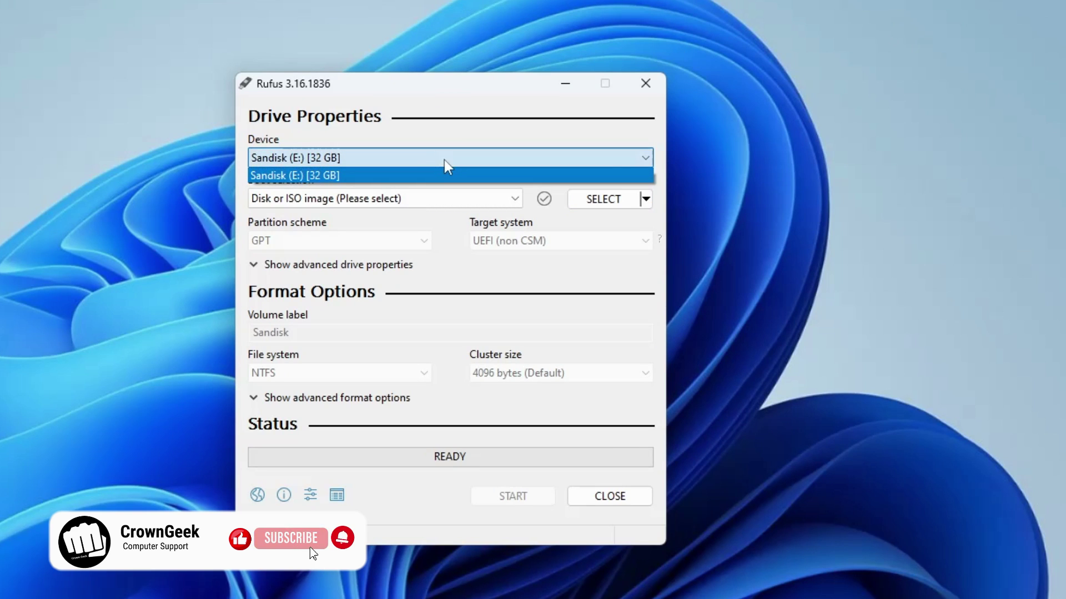
{"action": "left_click", "coordinate": [332, 177]}
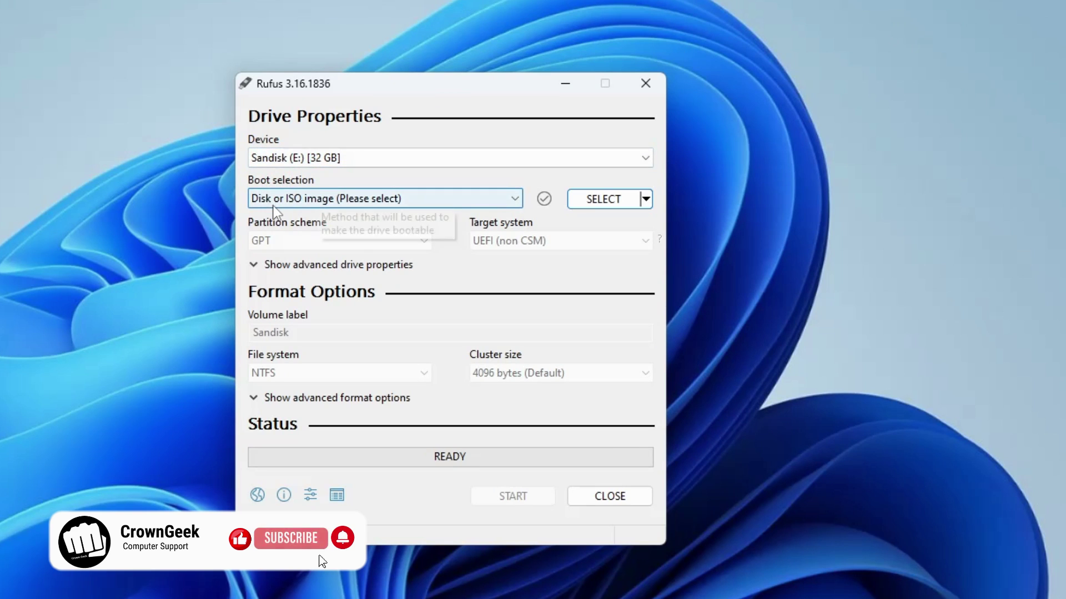
{"action": "left_click", "coordinate": [614, 202]}
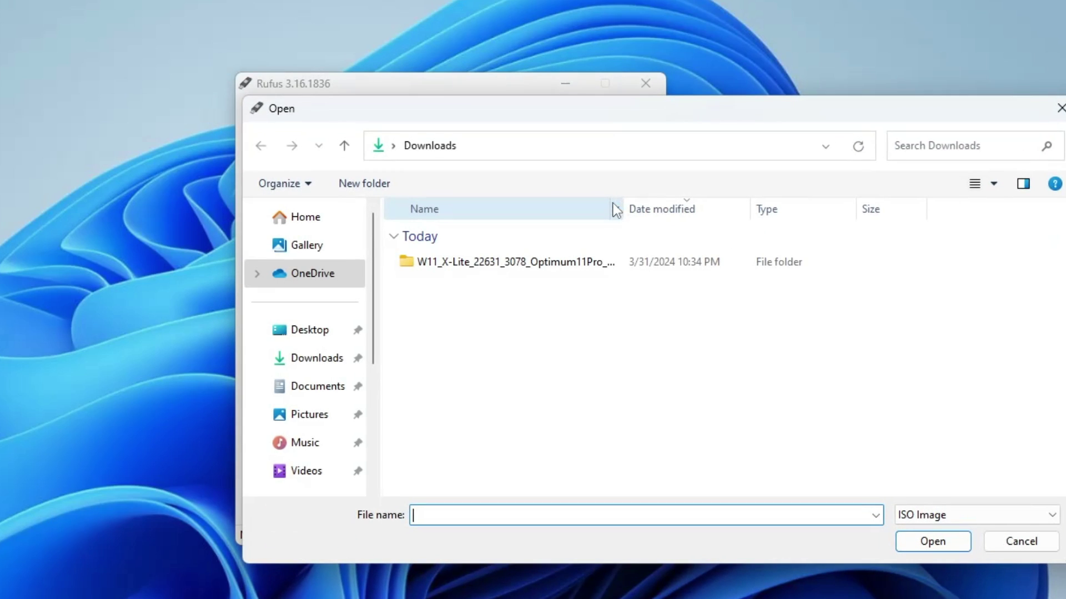
{"action": "double_click", "coordinate": [487, 262]}
{"action": "double_click", "coordinate": [487, 262]}
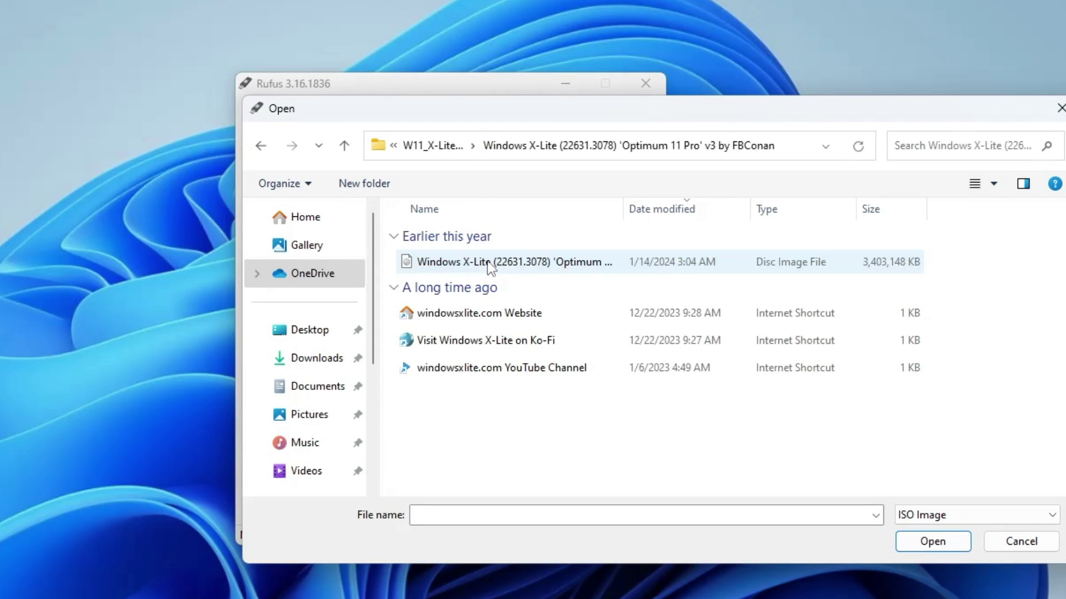
{"action": "left_click", "coordinate": [488, 263]}
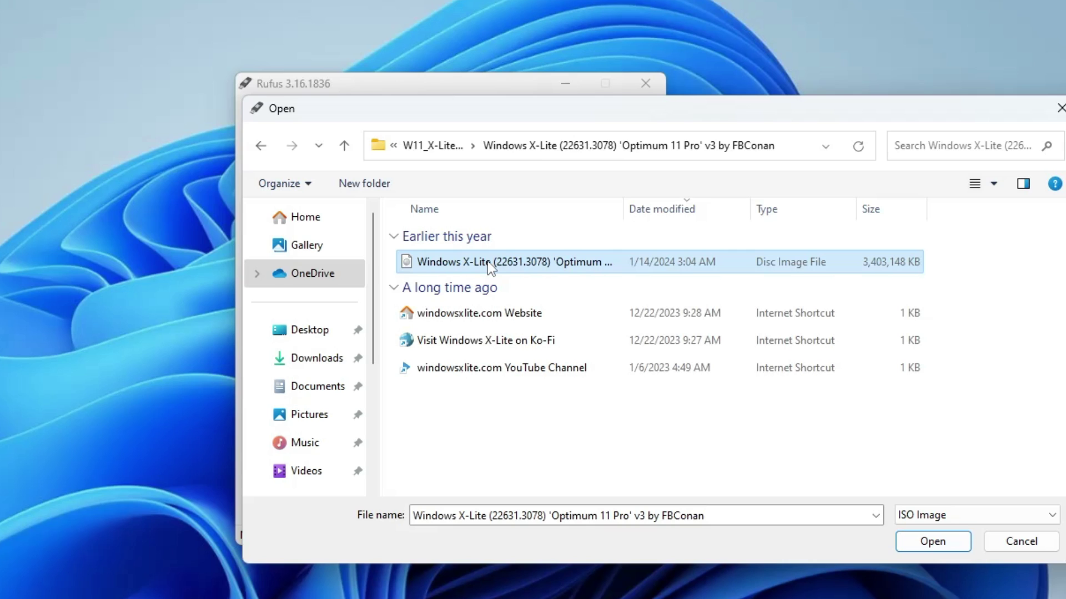
{"action": "left_click", "coordinate": [944, 544]}
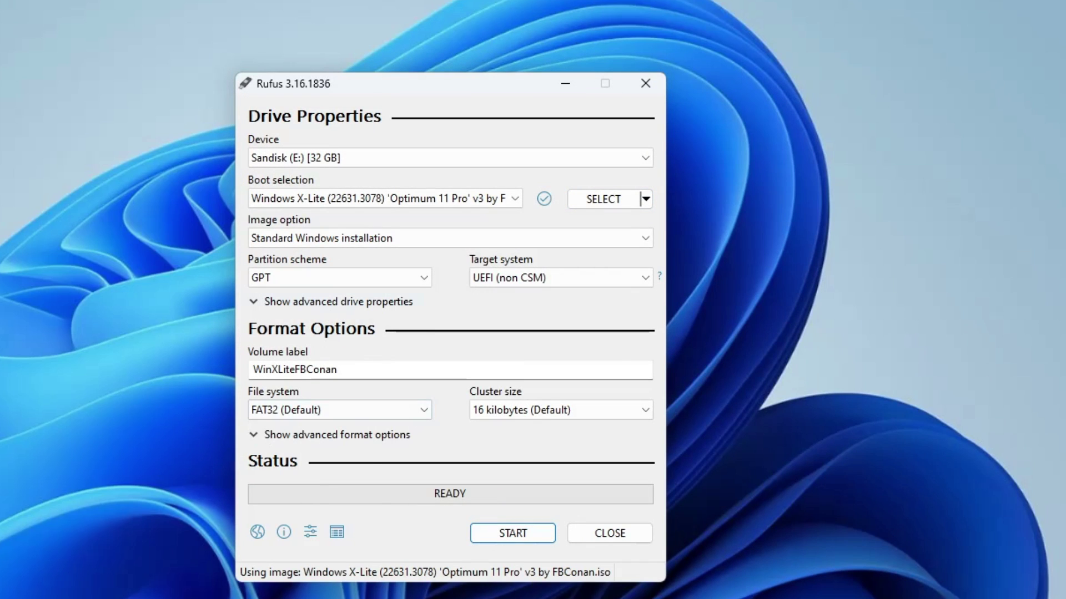
- Write the ISO to the Sandisk drive, accepting the data-erase warning, then close Rufus
{"action": "left_click", "coordinate": [513, 534]}
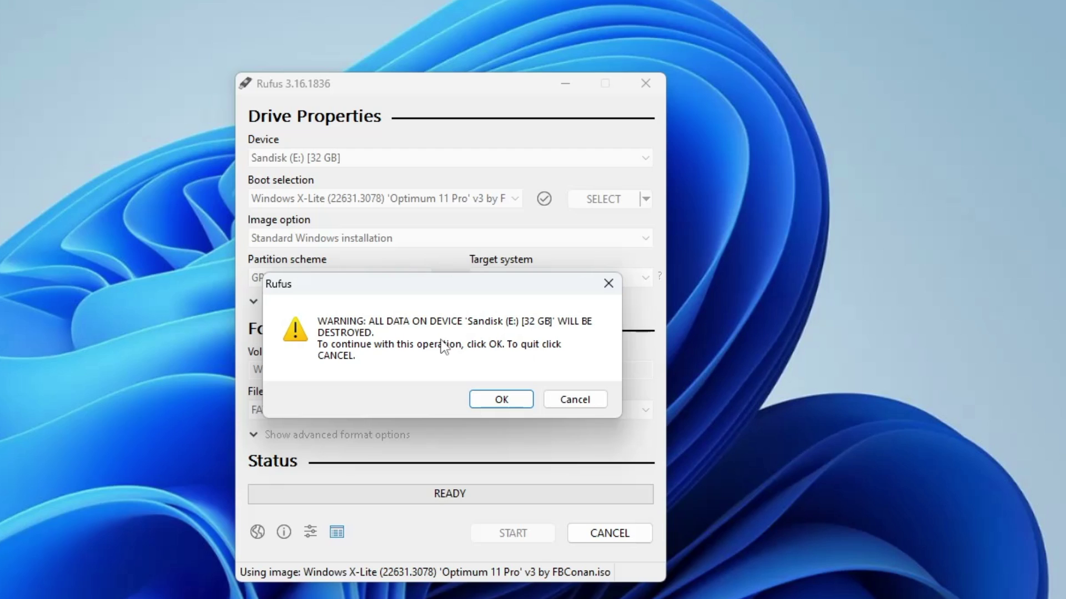
{"action": "left_click", "coordinate": [506, 399]}
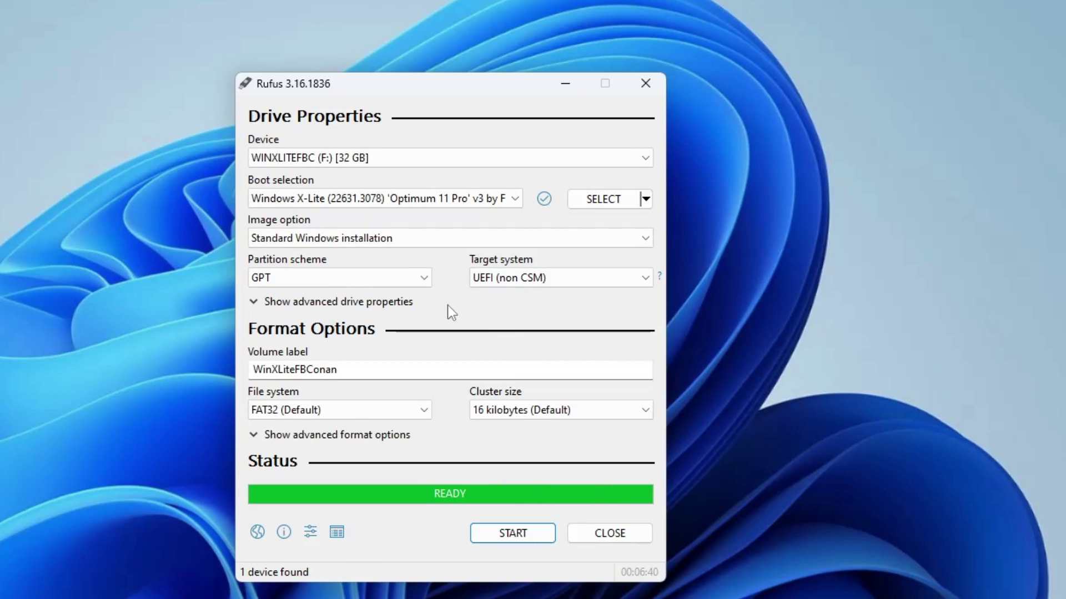
{"action": "left_click", "coordinate": [617, 537]}
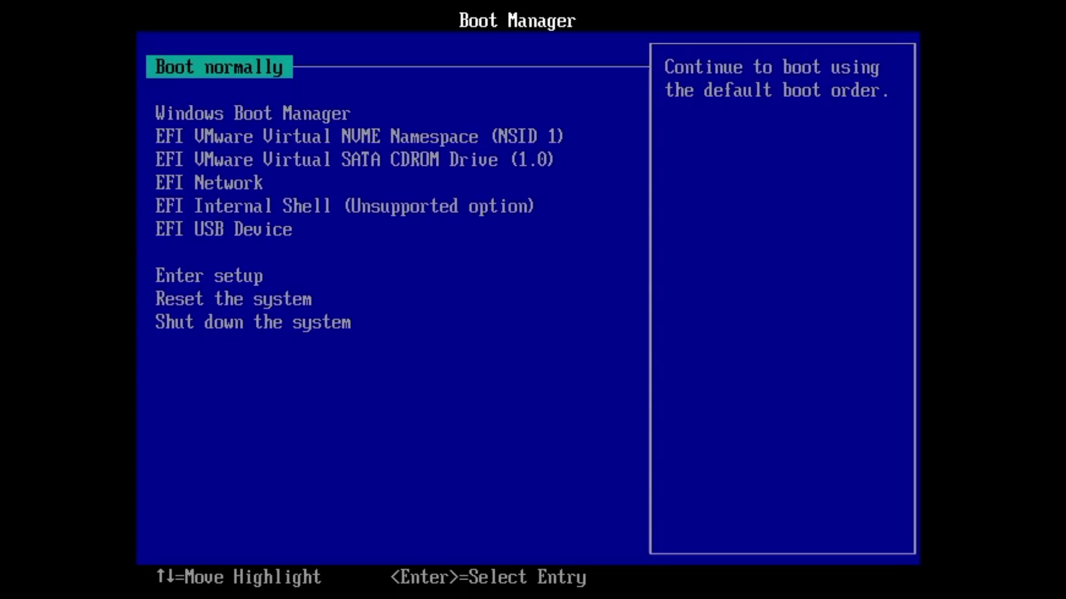
- Highlight the EFI USB Device entry in the VMware boot list to boot Windows Setup
{"action": "key", "text": "Down"}
{"action": "key", "text": "Down"}
{"action": "key", "text": "Down"}
{"action": "key", "text": "Down"}
{"action": "key", "text": "Down"}
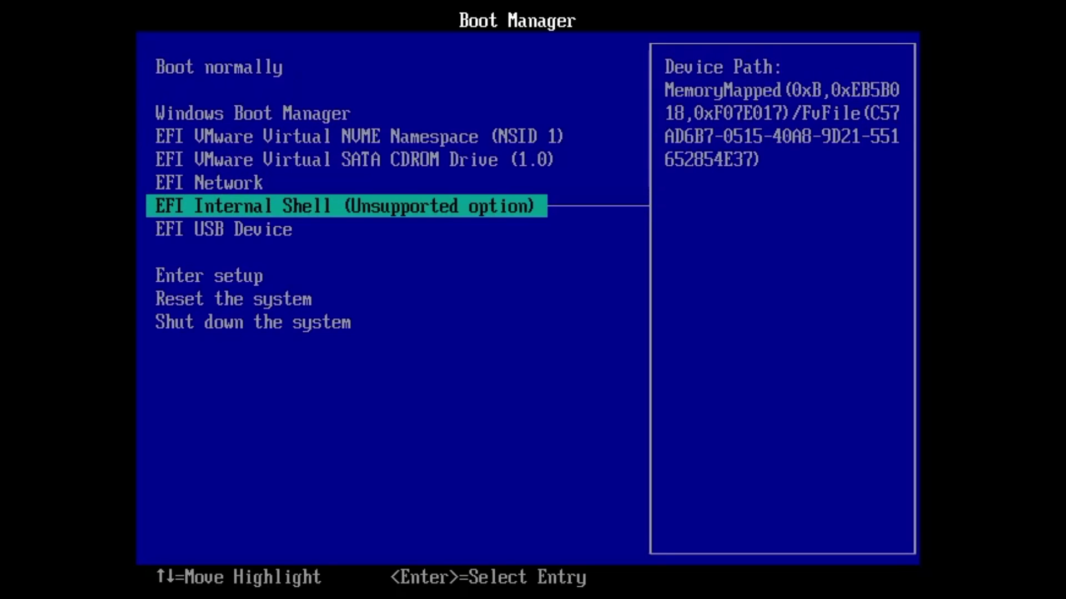
{"action": "key", "text": "Down"}
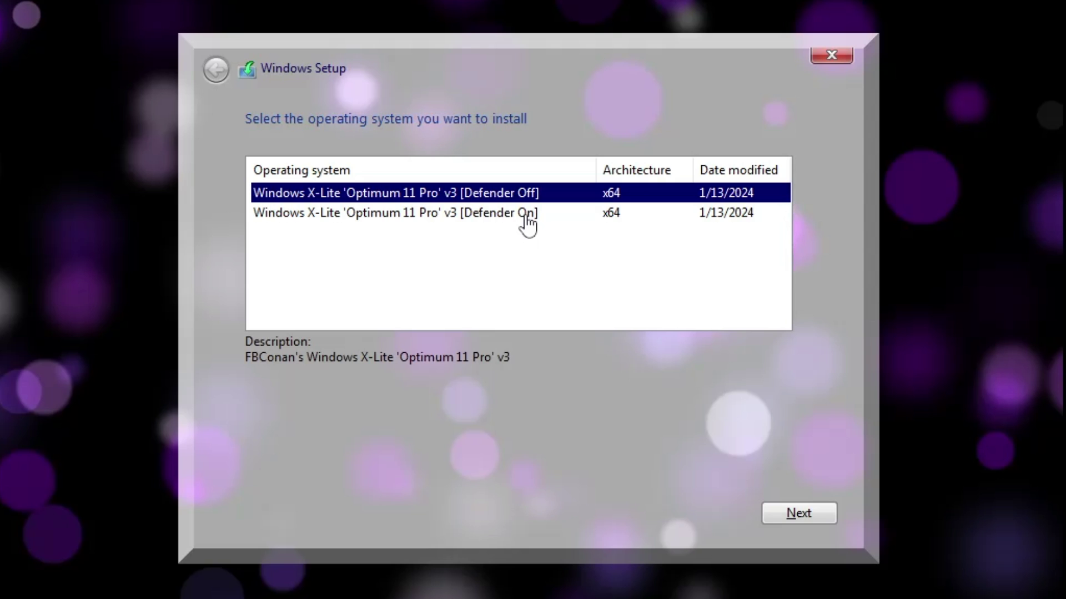
- Choose the X-Lite 'Optimum 11 Pro' v3 Defender Off edition and continue
{"action": "left_click", "coordinate": [510, 215]}
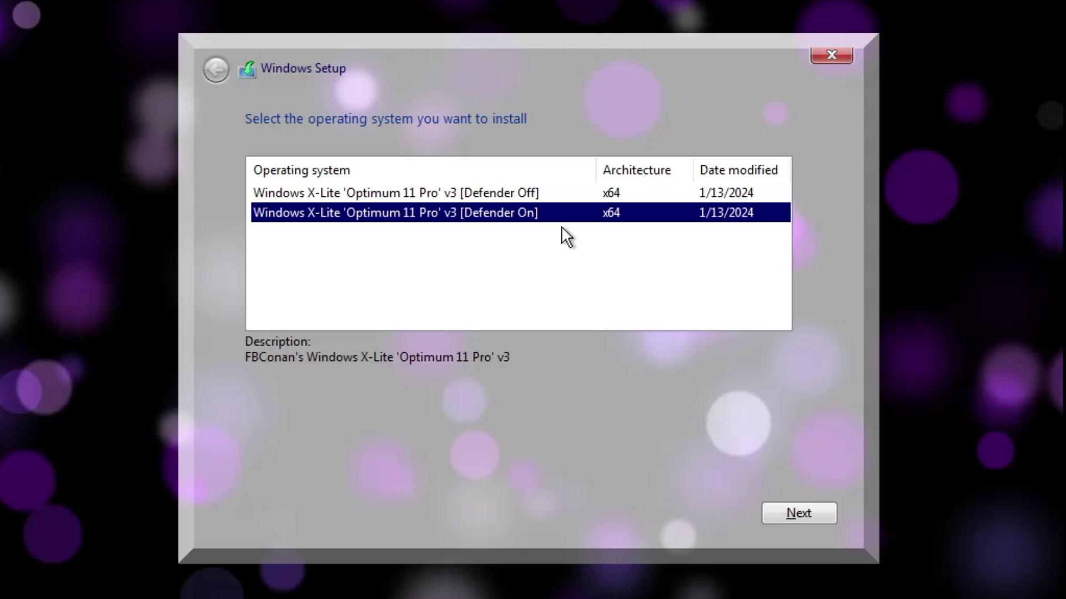
{"action": "left_click", "coordinate": [485, 196]}
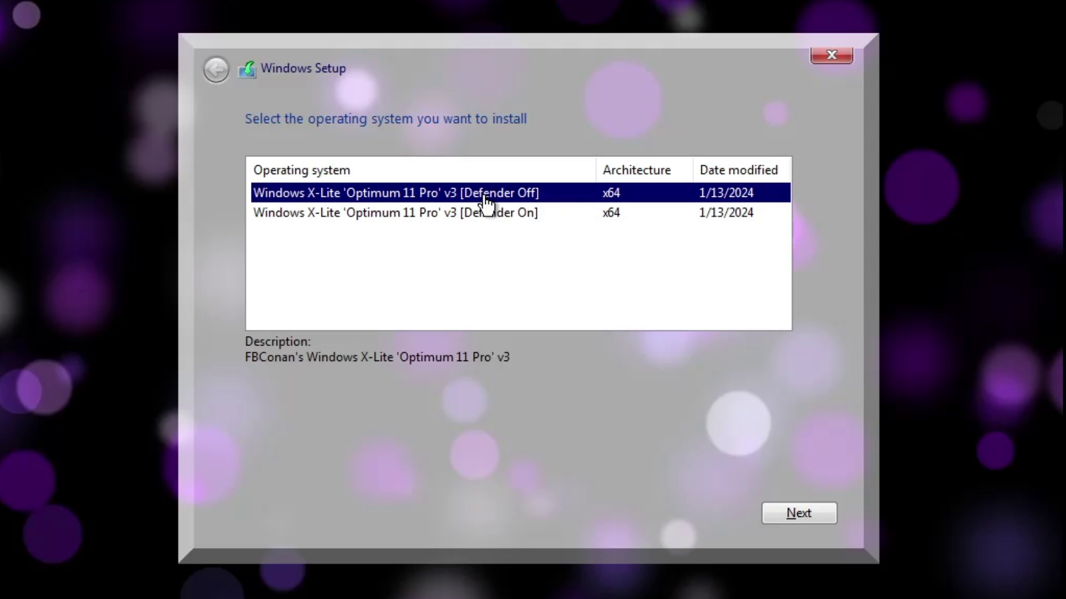
{"action": "left_click", "coordinate": [808, 515]}
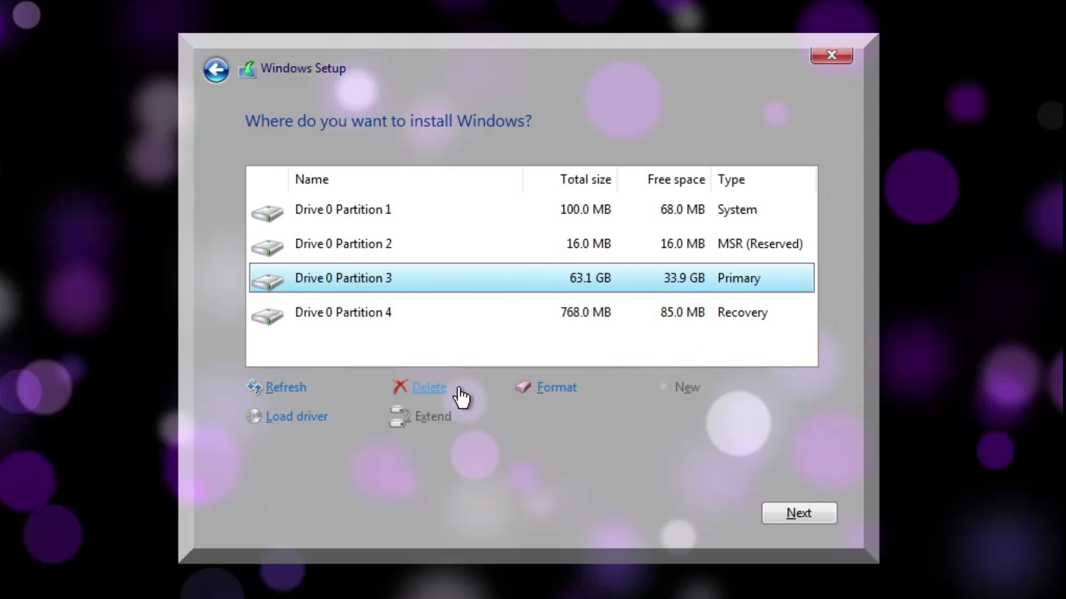
- Delete Drive 0 Partition 3 (63.1 GB) and install onto the resulting unallocated space
{"action": "left_click", "coordinate": [439, 390]}
{"action": "left_click", "coordinate": [553, 286]}
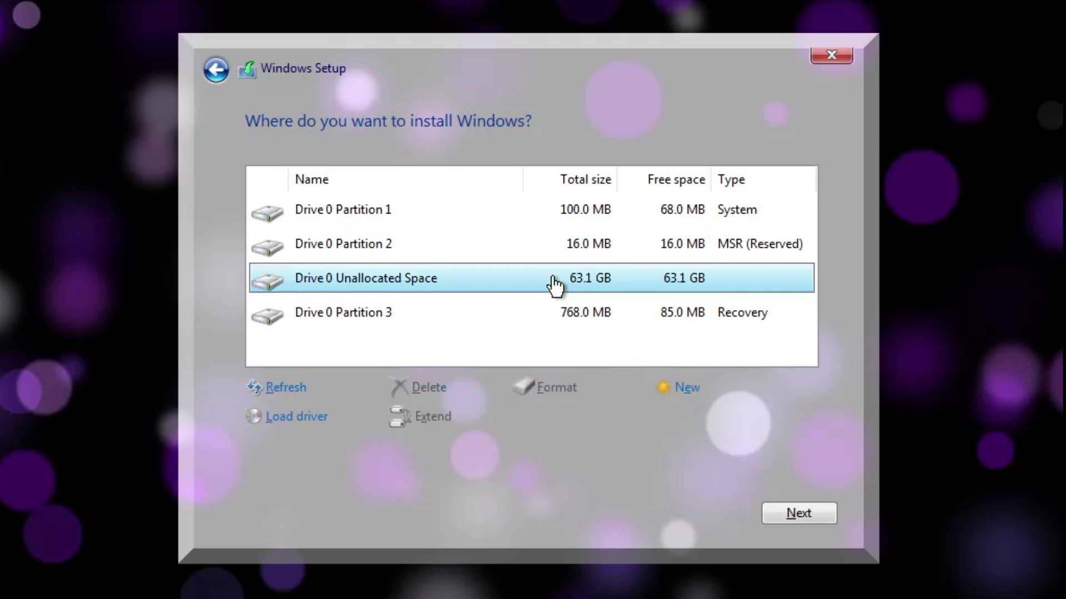
{"action": "left_click", "coordinate": [799, 515]}
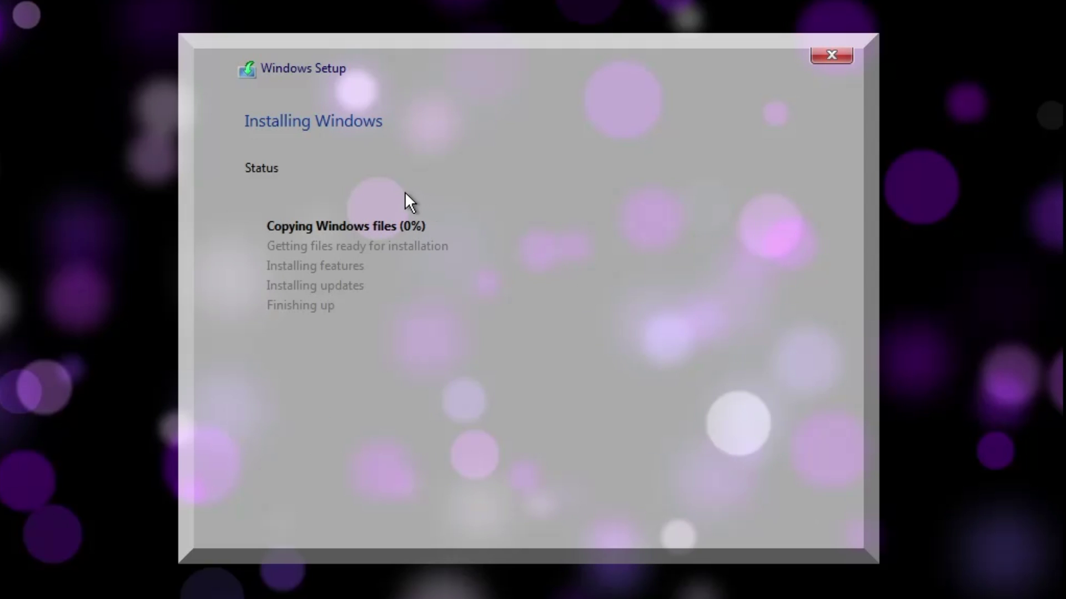